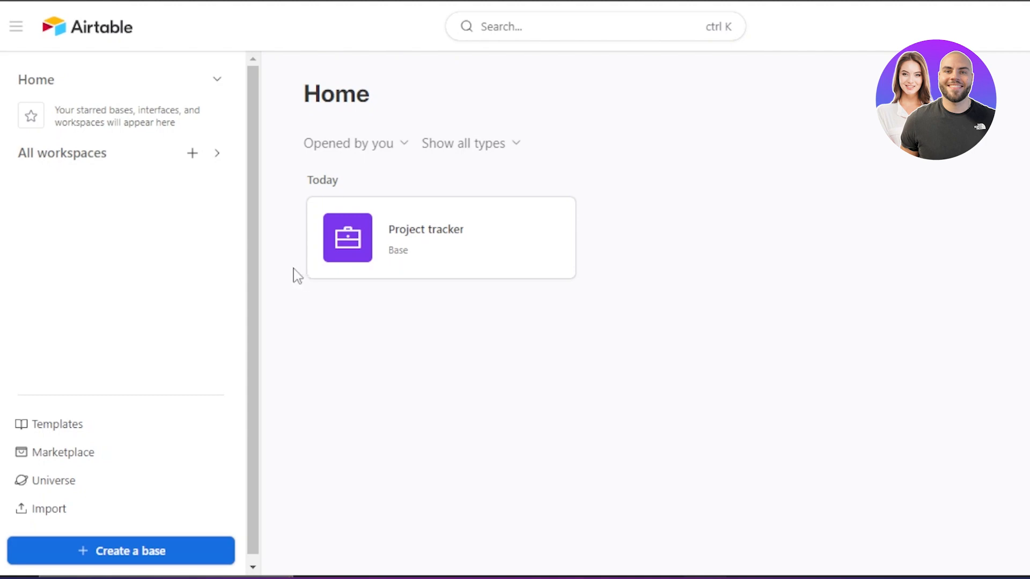
# - Create a new workspace and name it test
pyautogui.moveTo(254, 189); pyautogui.dragTo(245, 125)
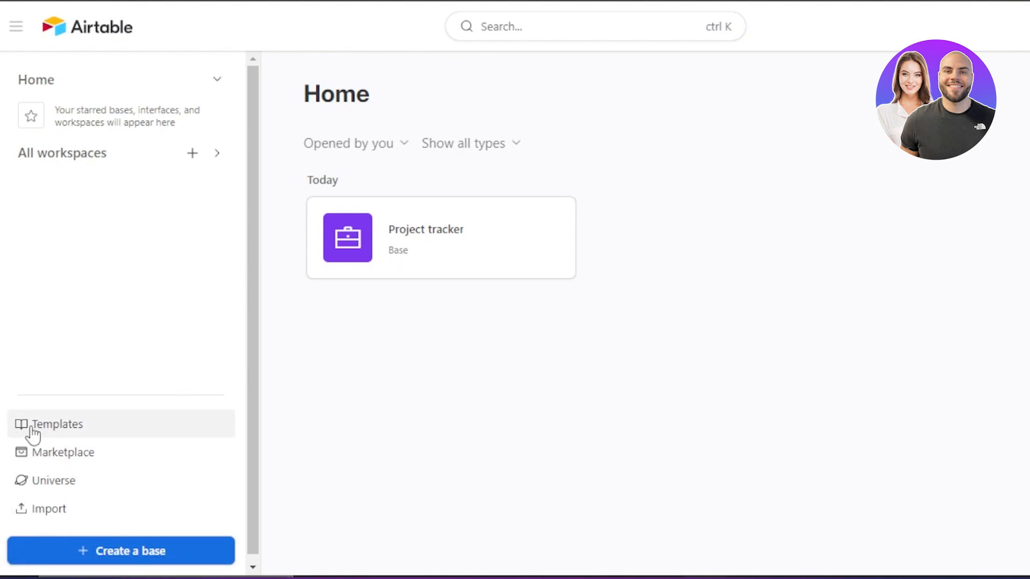
pyautogui.scroll(-1, 249, 311)
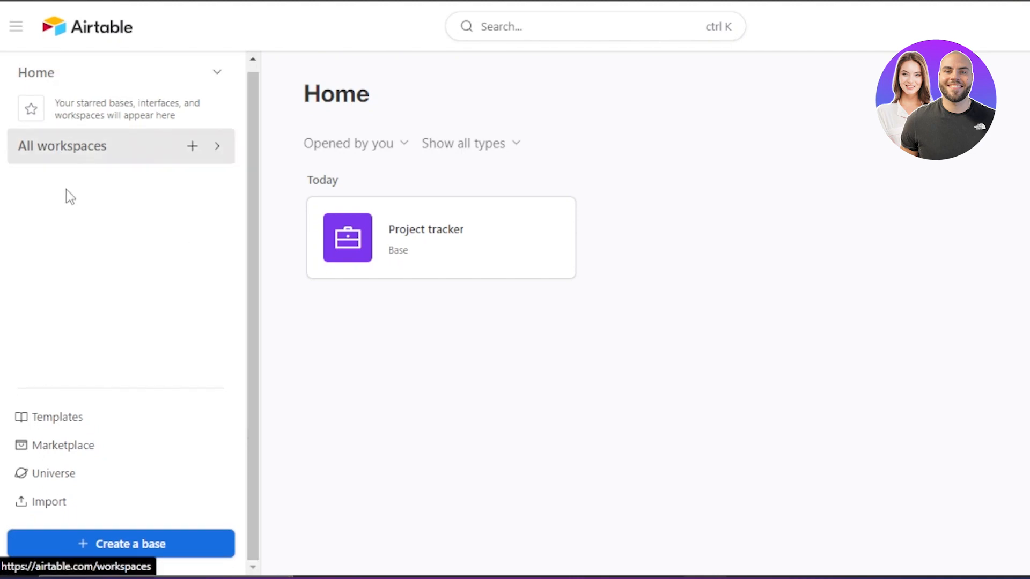
pyautogui.click(193, 146)
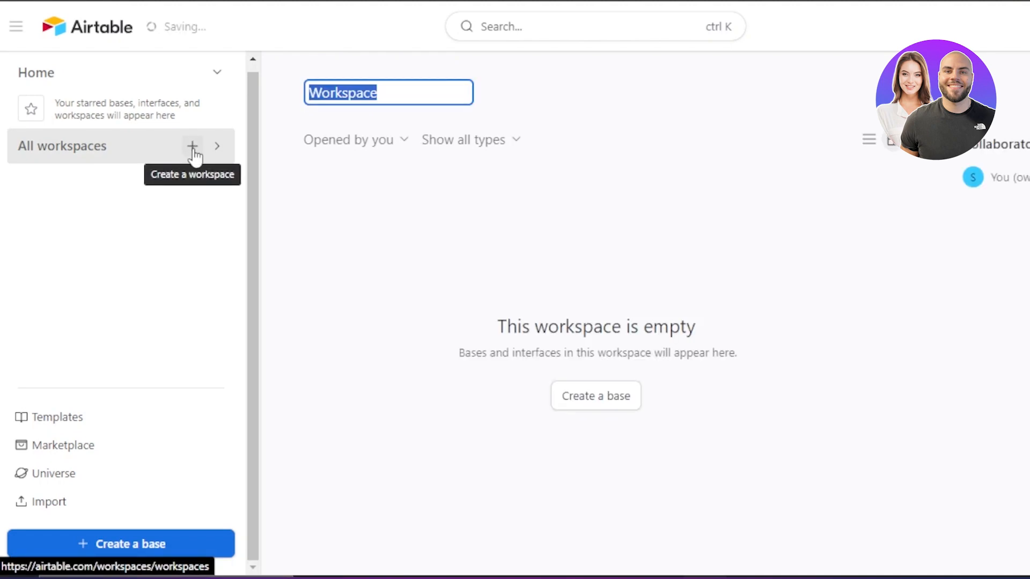
pyautogui.click(386, 94)
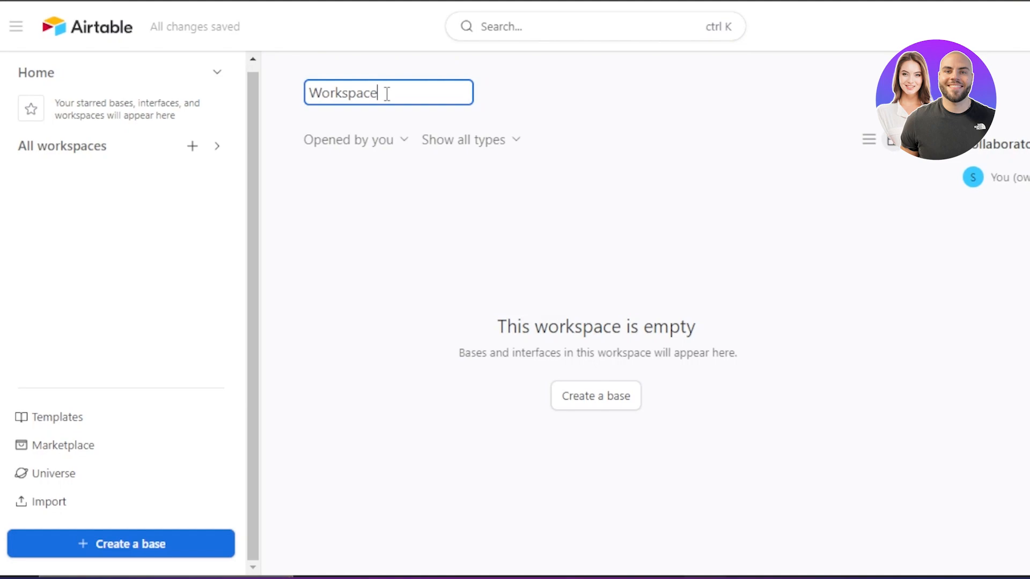
pyautogui.press('BackSpace')
pyautogui.press('BackSpace')
pyautogui.press('BackSpace')
pyautogui.press('BackSpace')
pyautogui.press('BackSpace')
pyautogui.press('BackSpace')
pyautogui.press('BackSpace')
pyautogui.press('BackSpace')
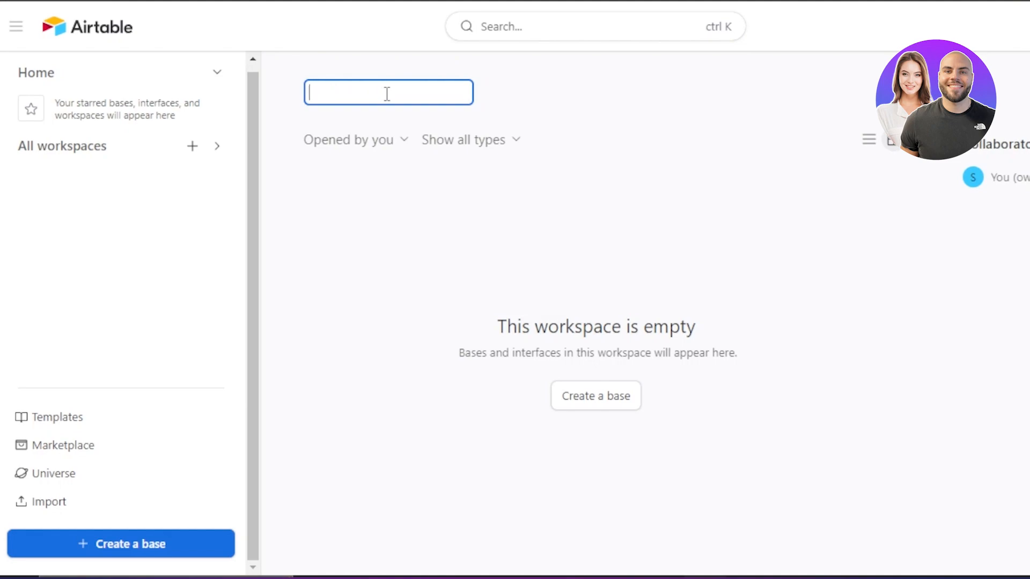
pyautogui.press('Return')
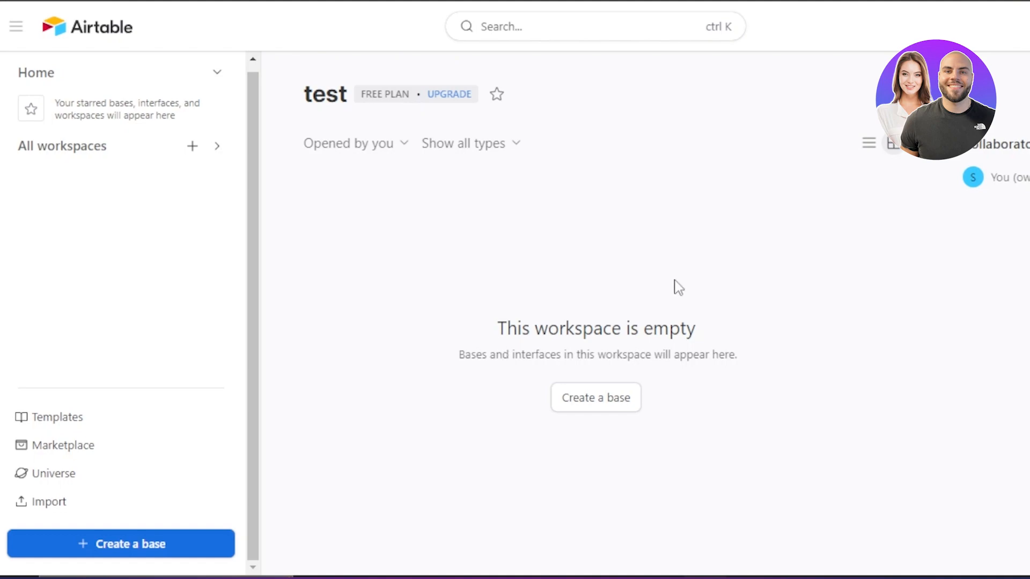
# - Create a new base in the test workspace and rename it test
pyautogui.click(595, 401)
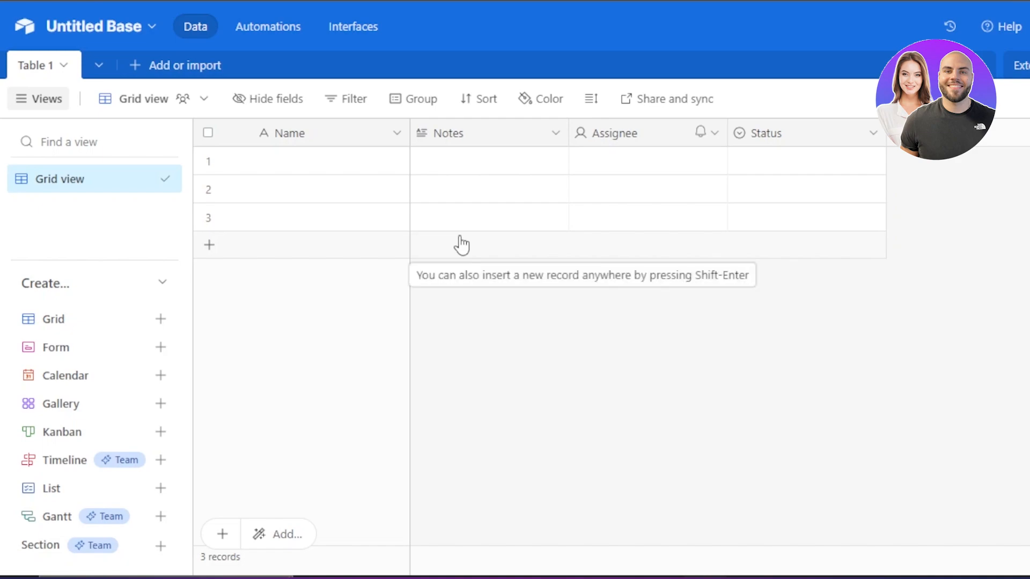
pyautogui.click(146, 33)
pyautogui.press('BackSpace')
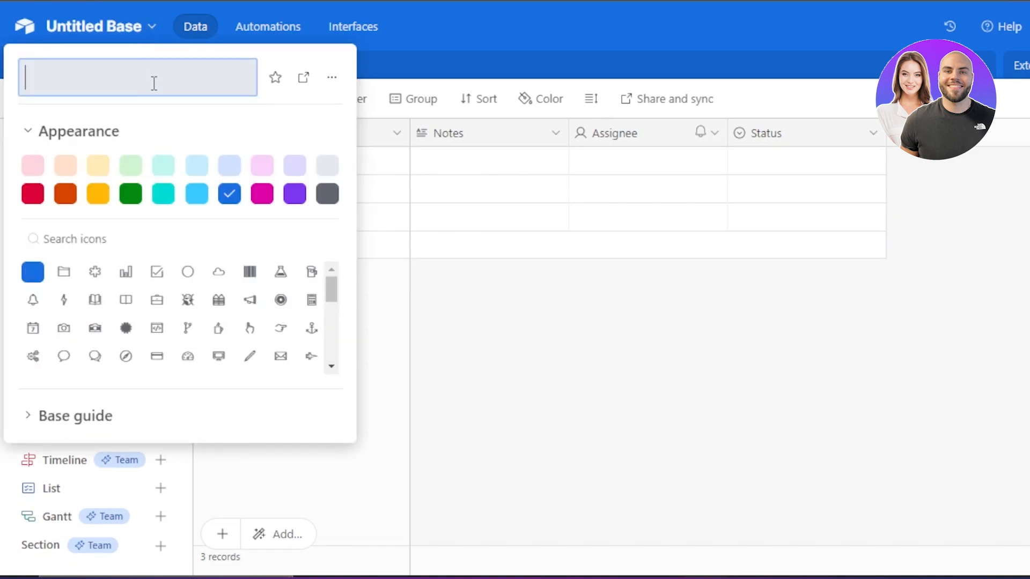
pyautogui.write('test')
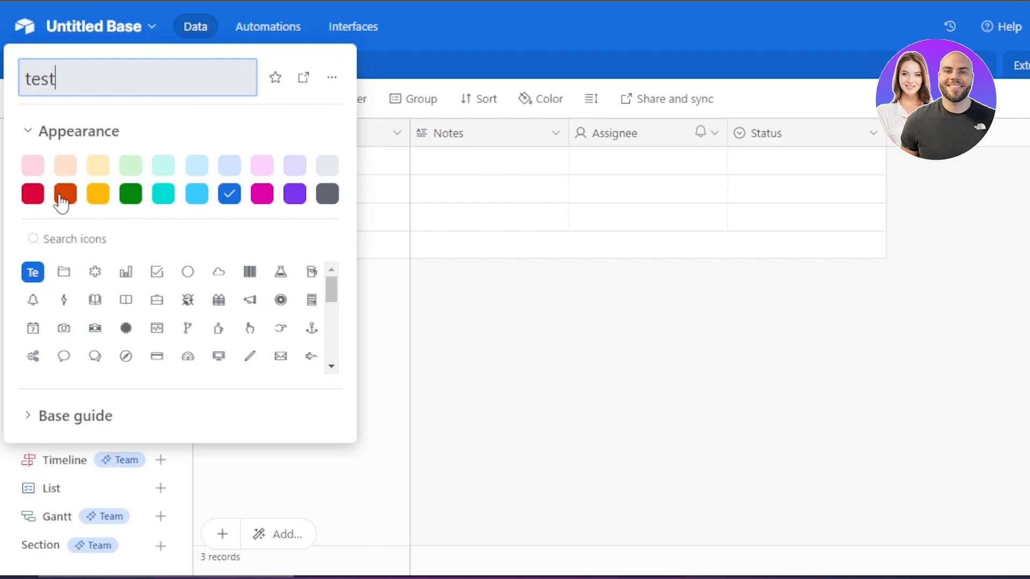
# - Set the base's appearance color to red and look over the base guide text without changing it
pyautogui.click(33, 194)
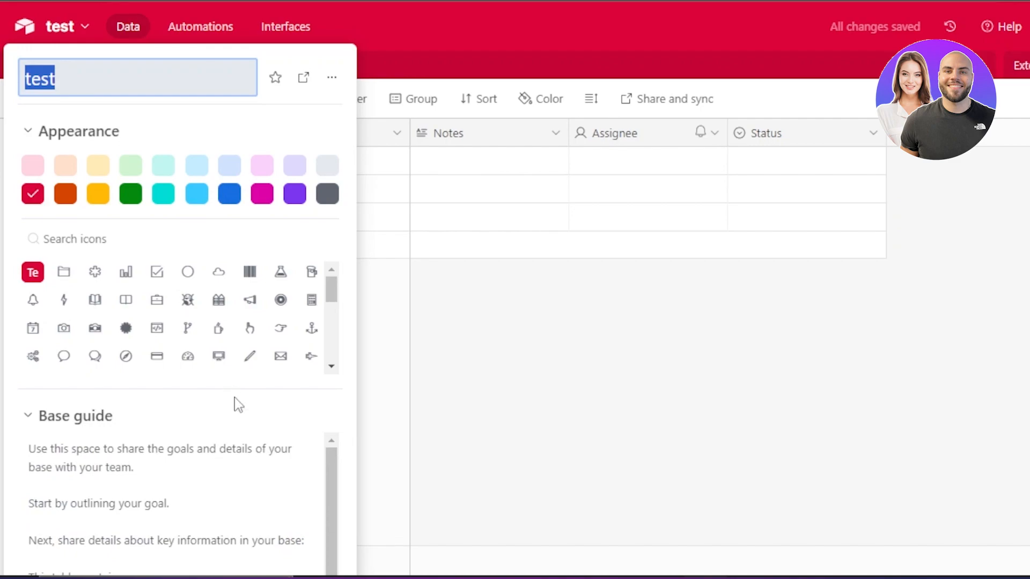
pyautogui.moveTo(335, 488); pyautogui.dragTo(336, 532)
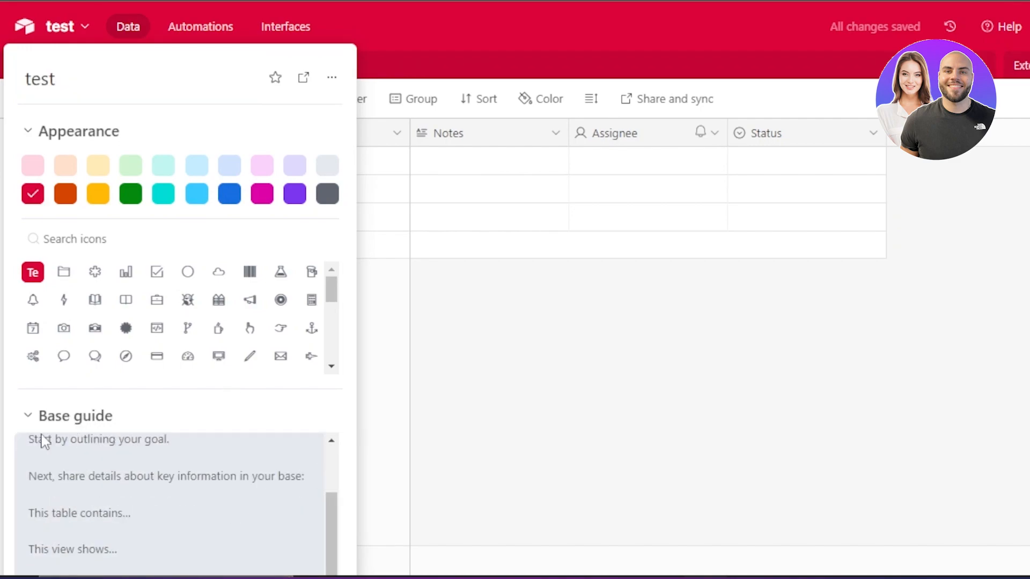
pyautogui.click(141, 564)
pyautogui.hotkey('ctrl', 'a')
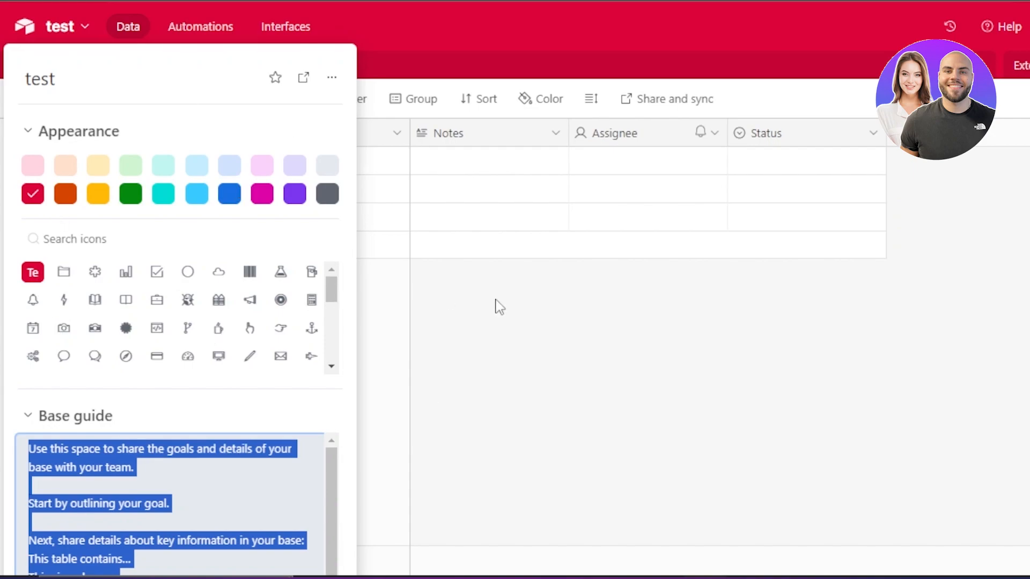
pyautogui.click(498, 306)
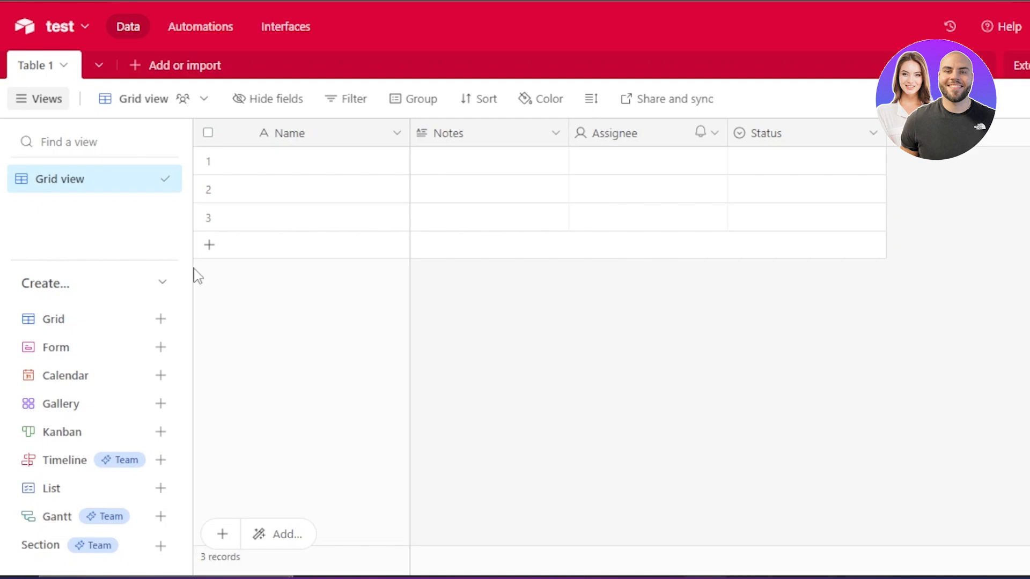
# - Create an additional grid view for Table 1, keeping the suggested name and collaborative editing
pyautogui.moveTo(191, 266); pyautogui.dragTo(494, 265)
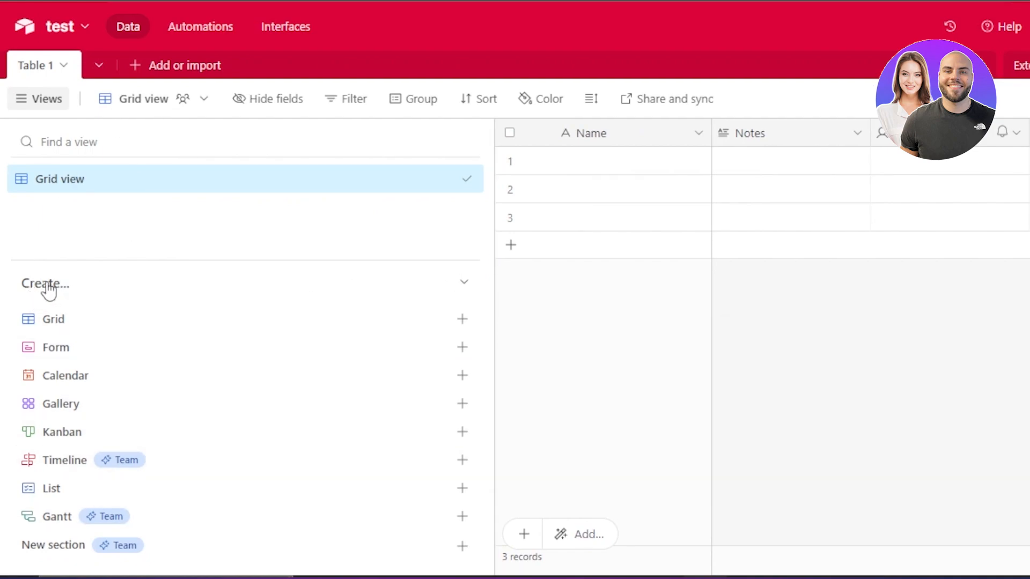
pyautogui.moveTo(202, 329)
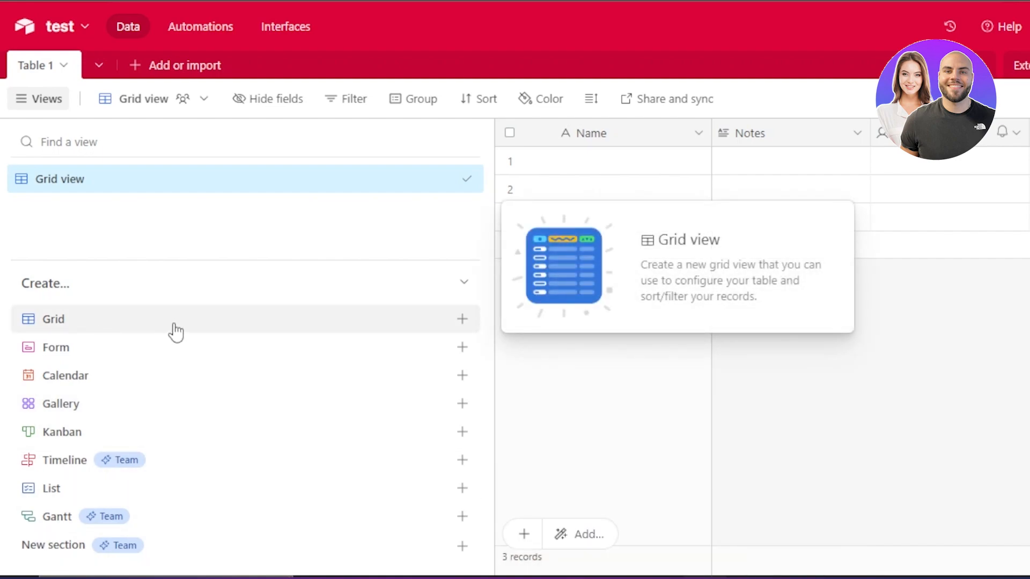
pyautogui.click(464, 322)
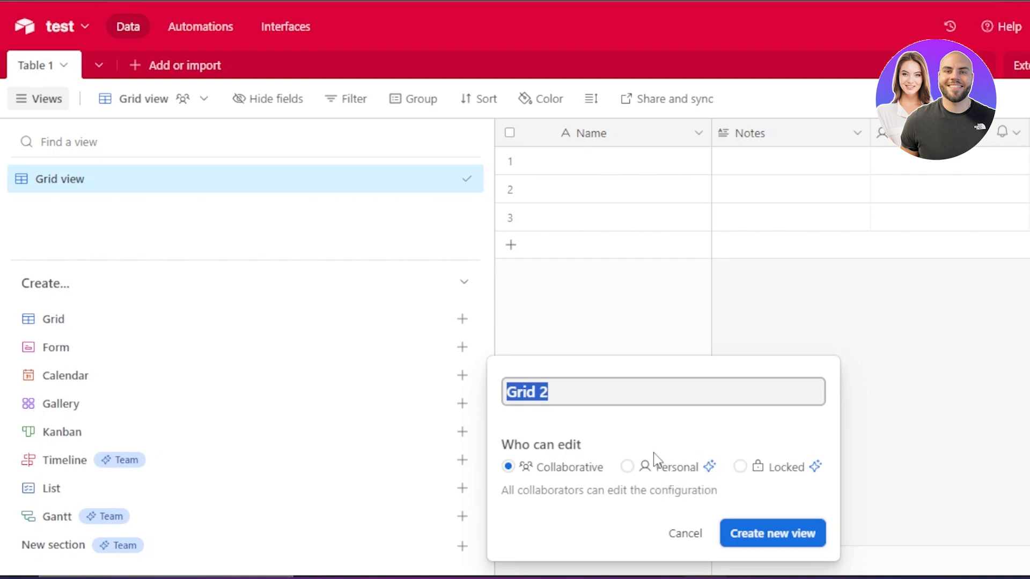
pyautogui.click(788, 538)
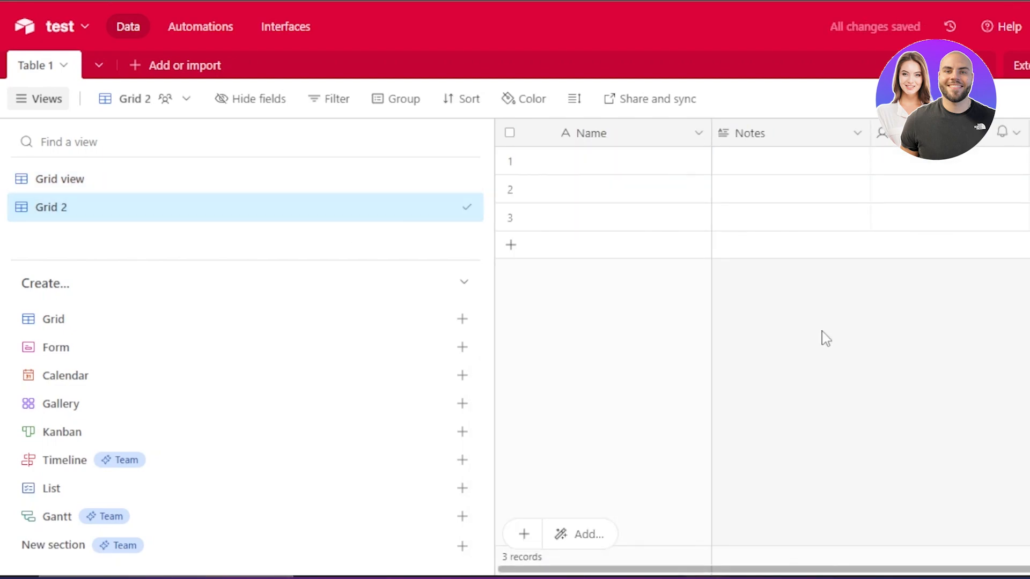
pyautogui.moveTo(491, 277); pyautogui.dragTo(19, 395)
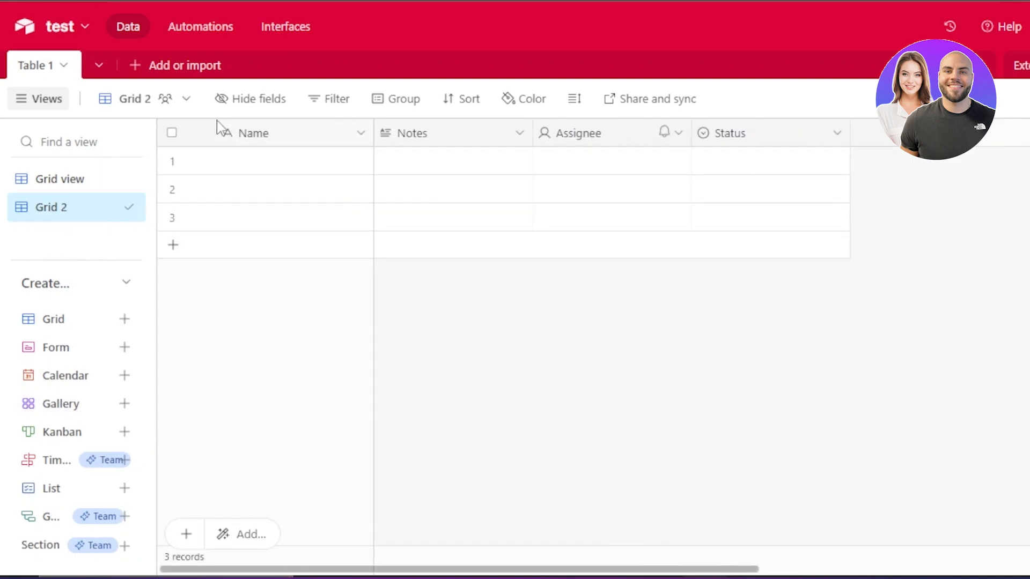
pyautogui.click(354, 140)
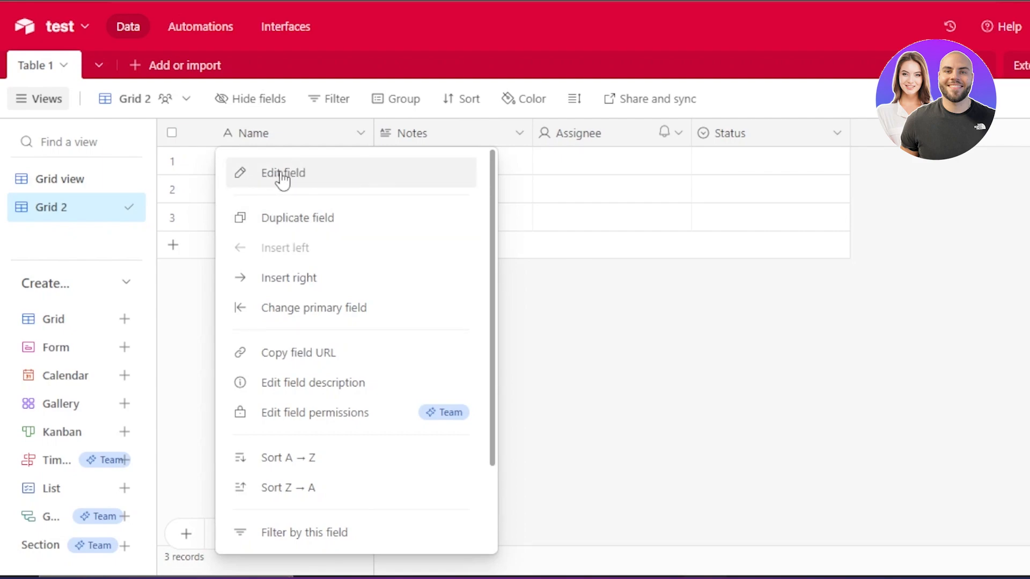
pyautogui.click(518, 140)
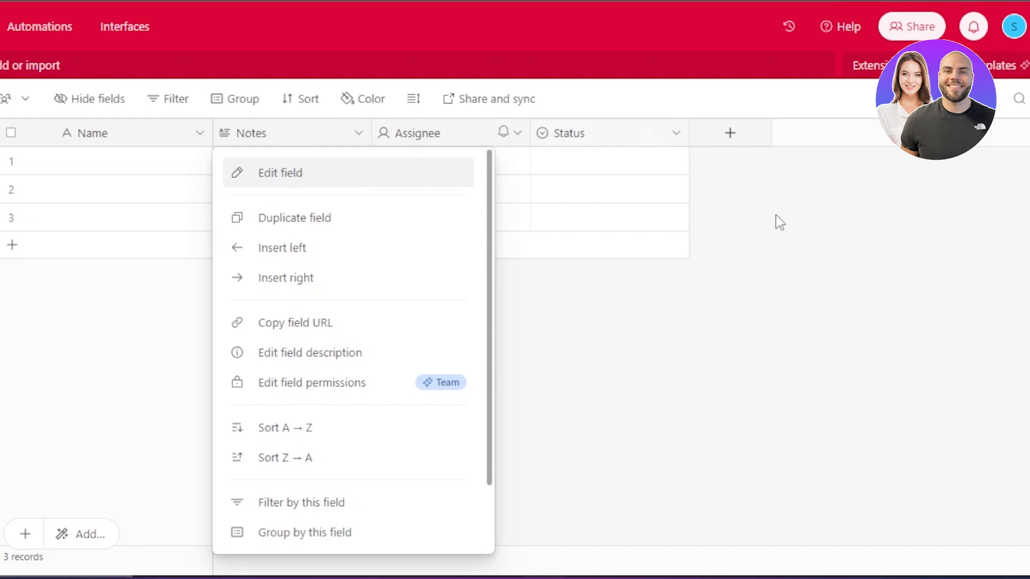
pyautogui.click(957, 393)
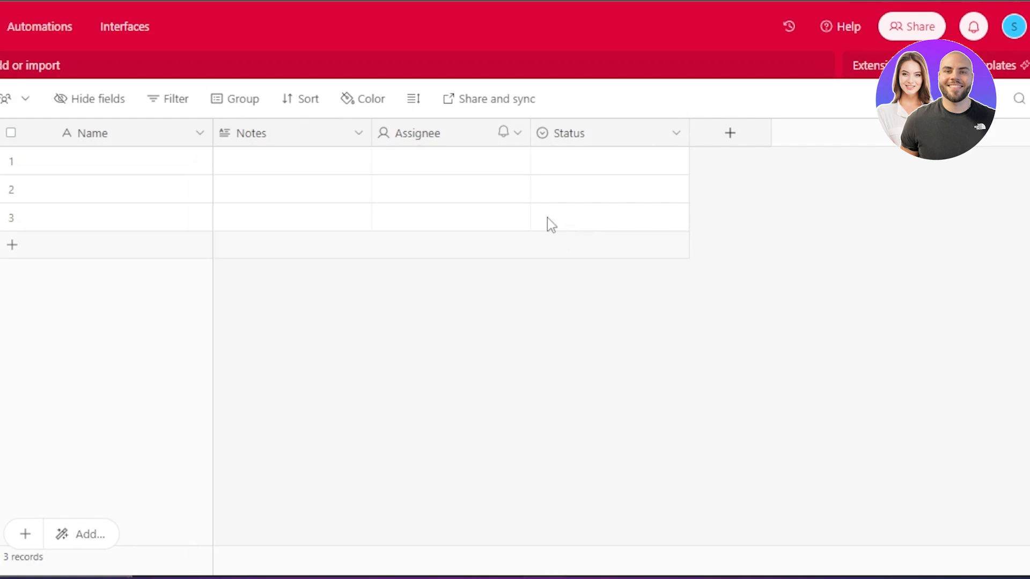
# - Add a new field of type Email to the table without entering a custom name
pyautogui.click(724, 137)
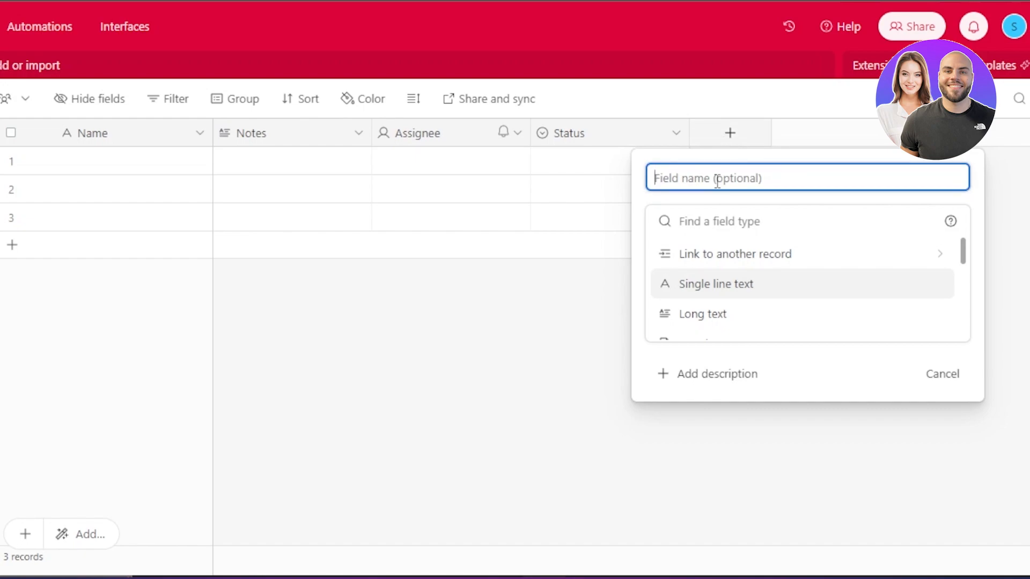
pyautogui.moveTo(958, 260); pyautogui.dragTo(963, 281)
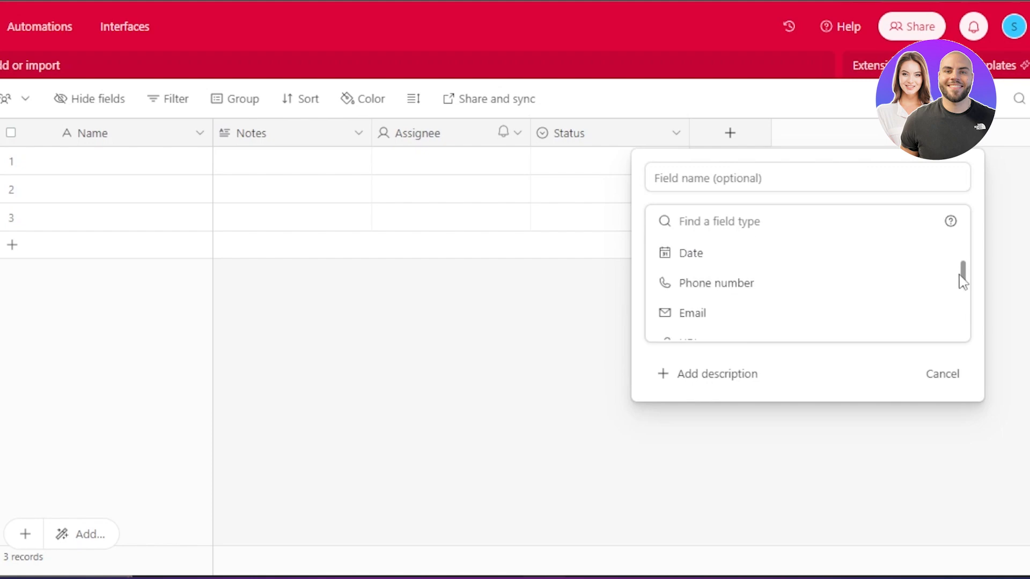
pyautogui.click(680, 320)
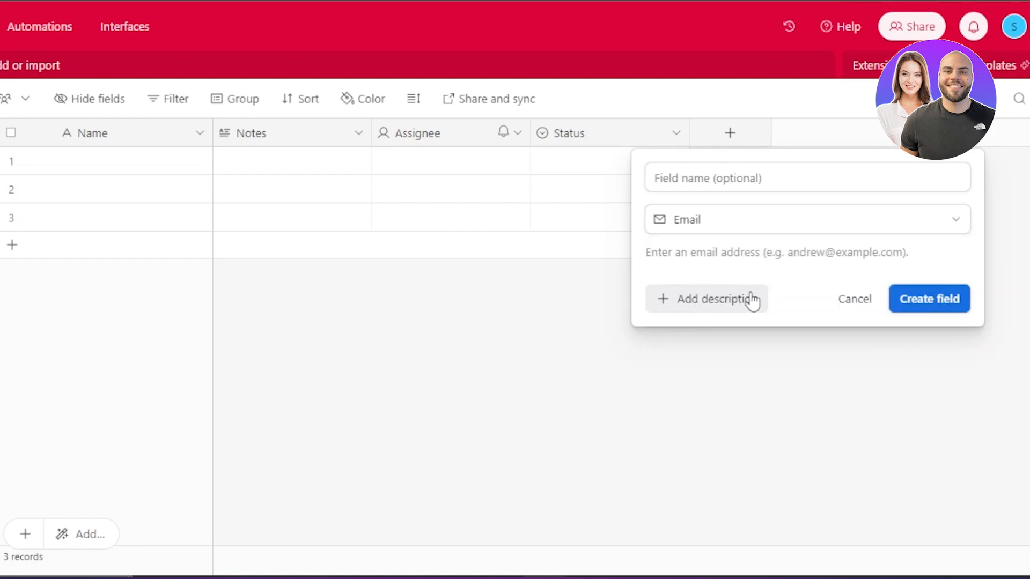
pyautogui.click(916, 310)
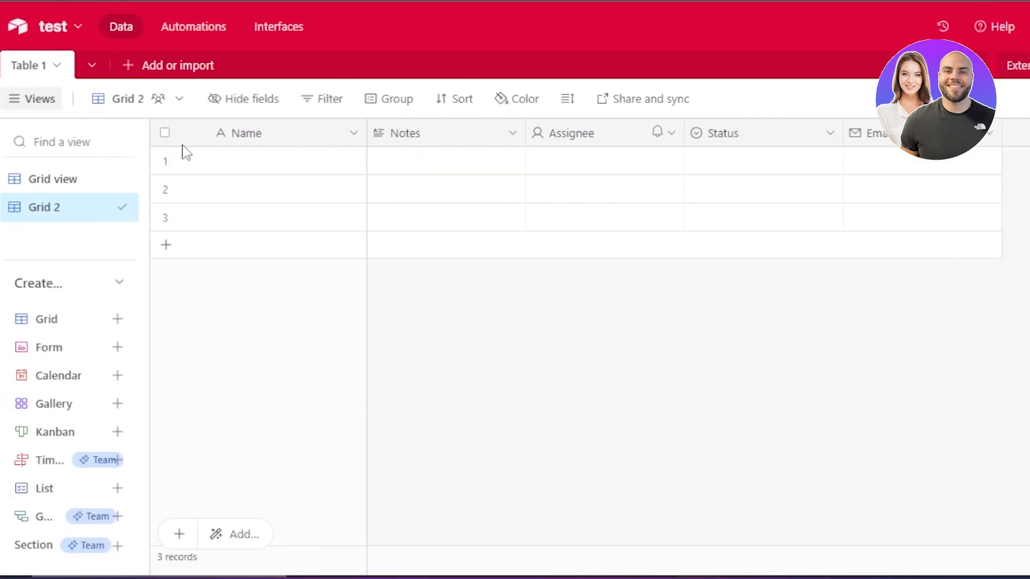
# - Expand the first record, name it task 1 and enter "notes,,," in its Notes field
pyautogui.click(186, 164)
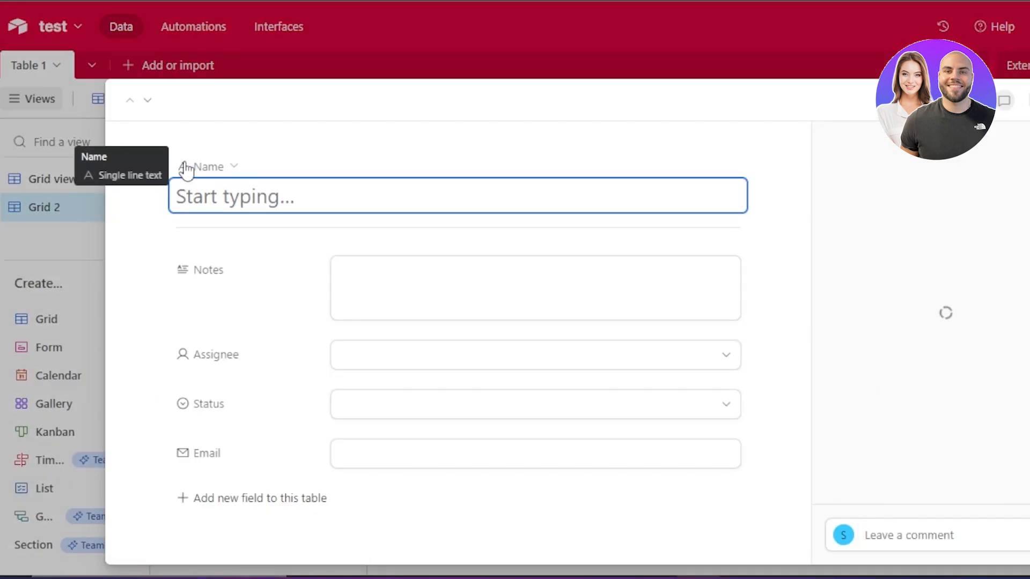
pyautogui.write('y')
pyautogui.press('BackSpace')
pyautogui.write('task 1')
pyautogui.press('Return')
pyautogui.press('BackSpace')
pyautogui.click(272, 303)
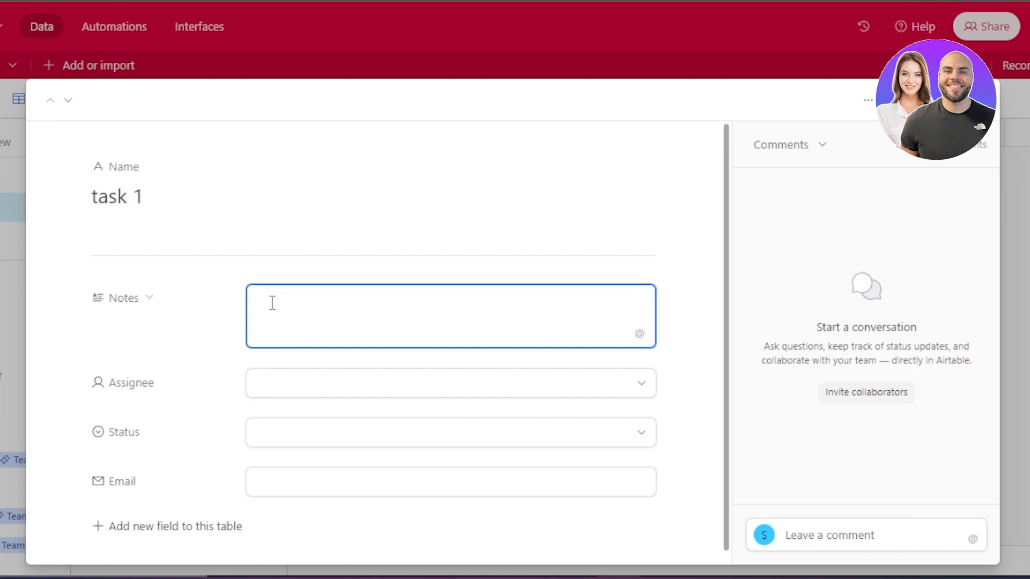
pyautogui.write('notes,,,')
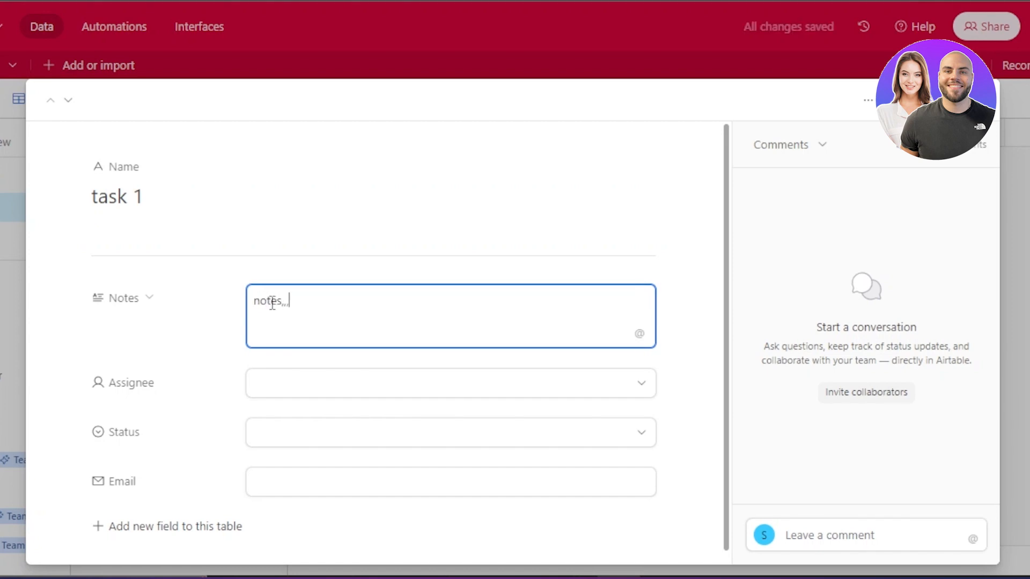
# - Assign task 1 to the account owner and set its status to Todo
pyautogui.click(650, 392)
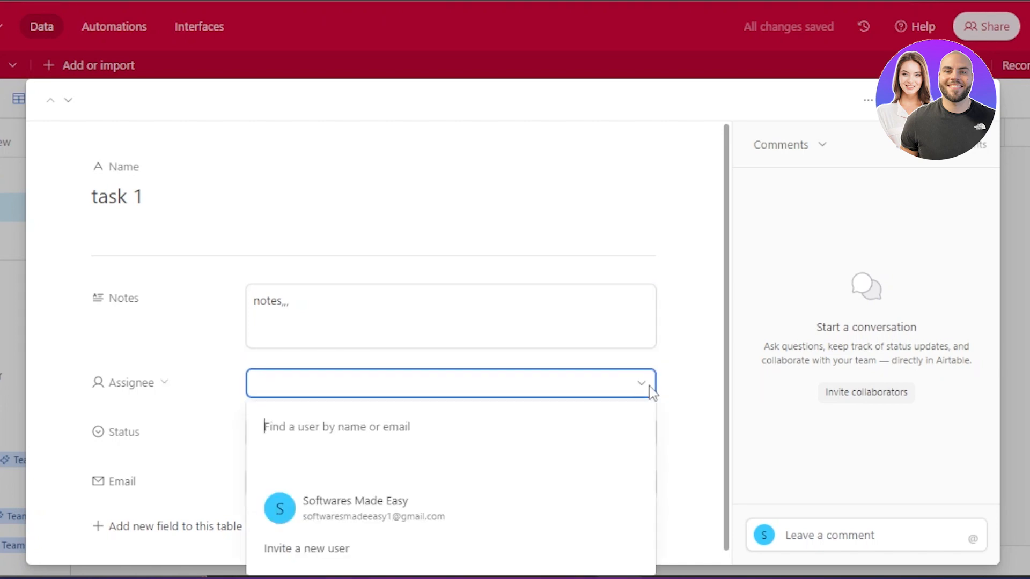
pyautogui.click(378, 520)
pyautogui.click(597, 444)
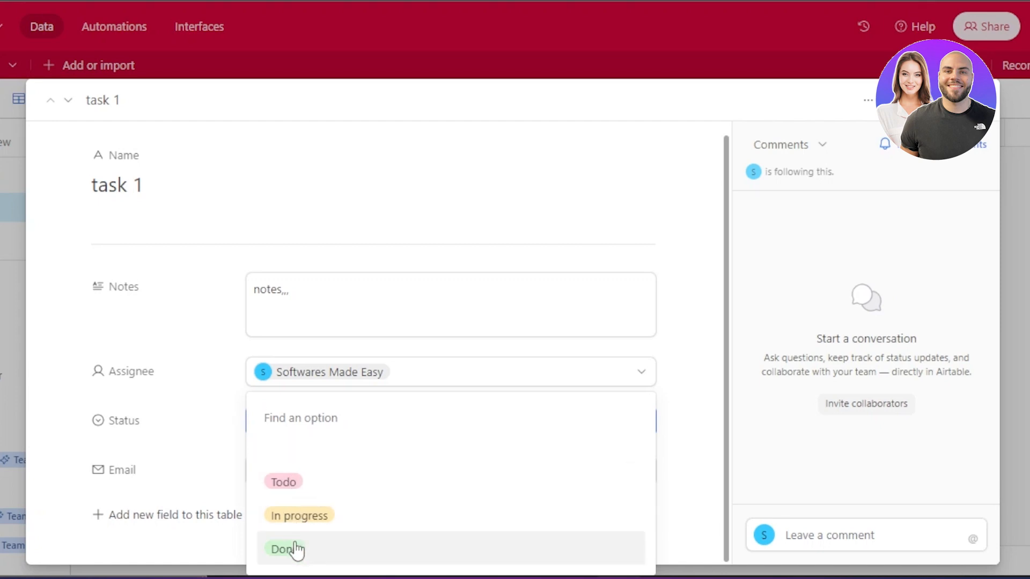
pyautogui.click(294, 485)
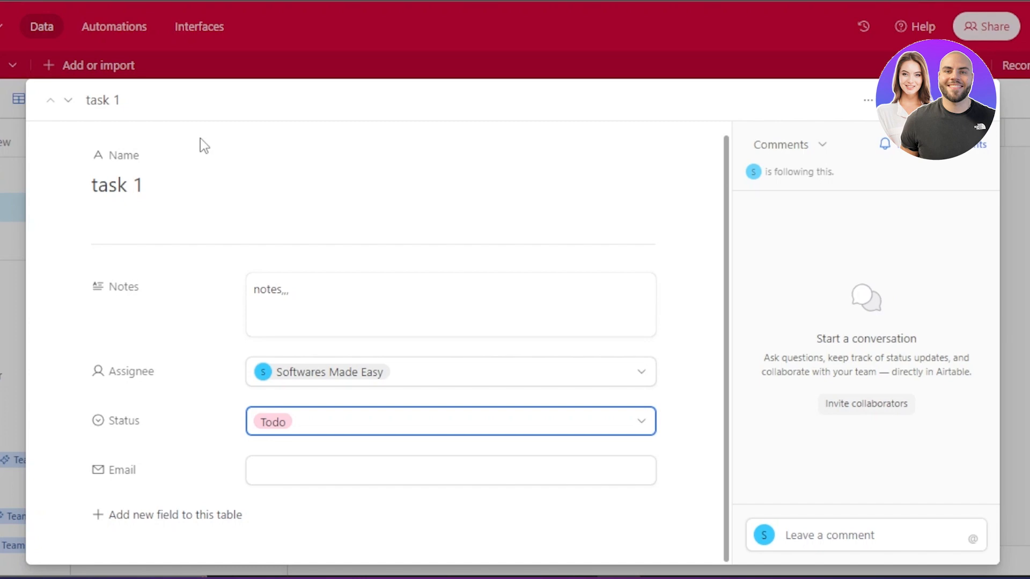
# - Add a single line text field with its default name from the task 1 record, and close the record
pyautogui.click(867, 100)
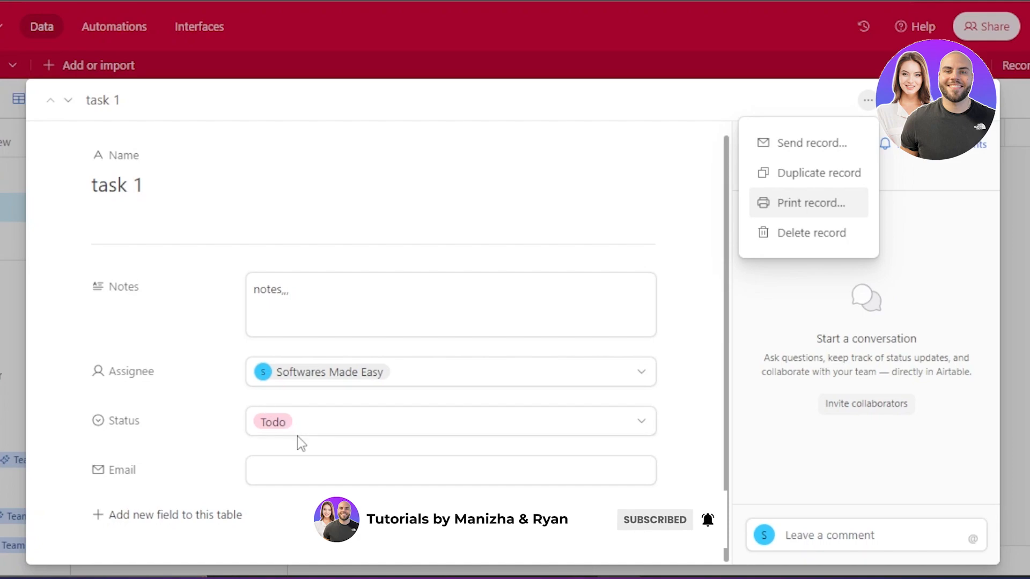
pyautogui.click(132, 516)
pyautogui.click(131, 516)
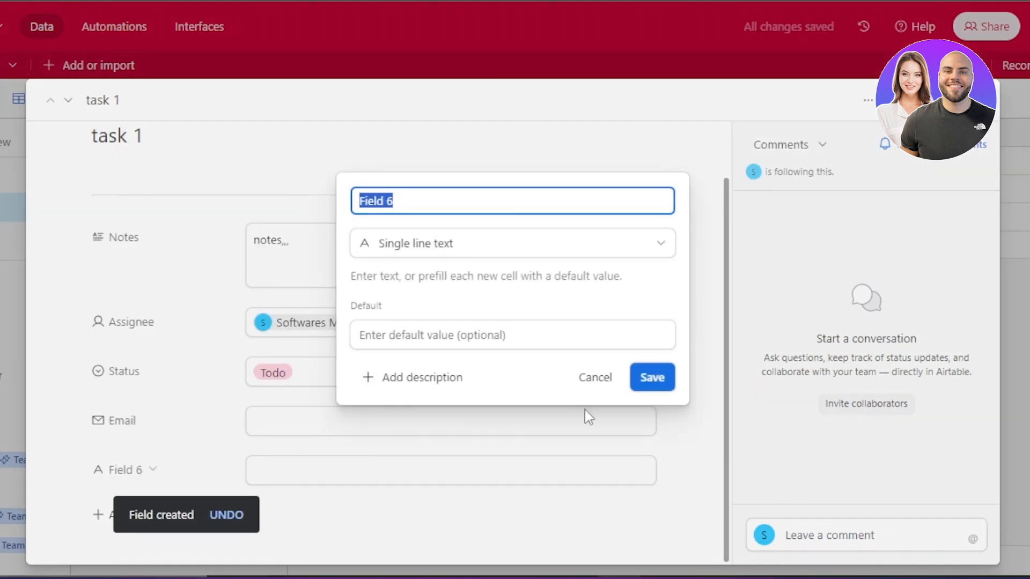
pyautogui.click(654, 387)
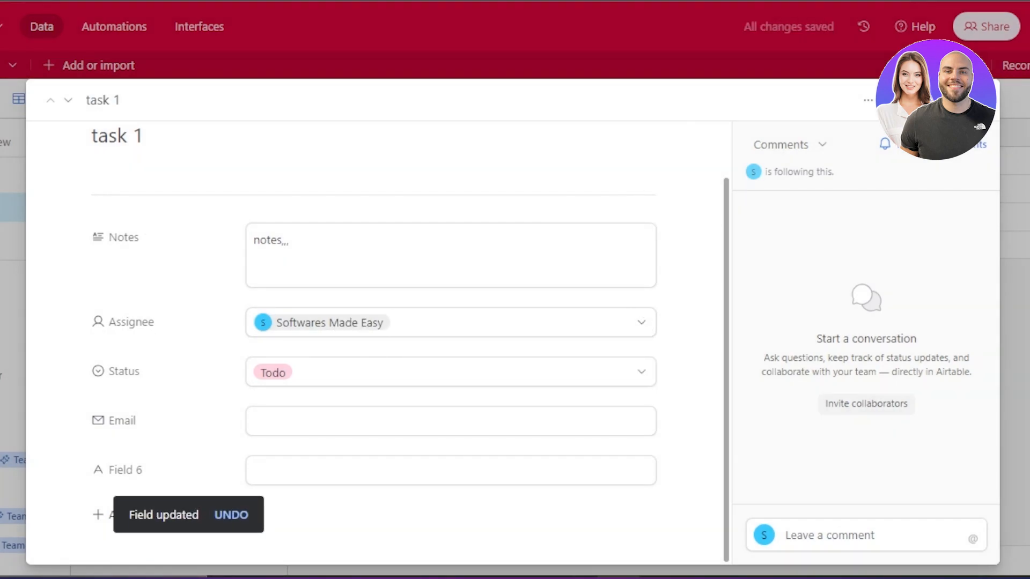
pyautogui.press('Escape')
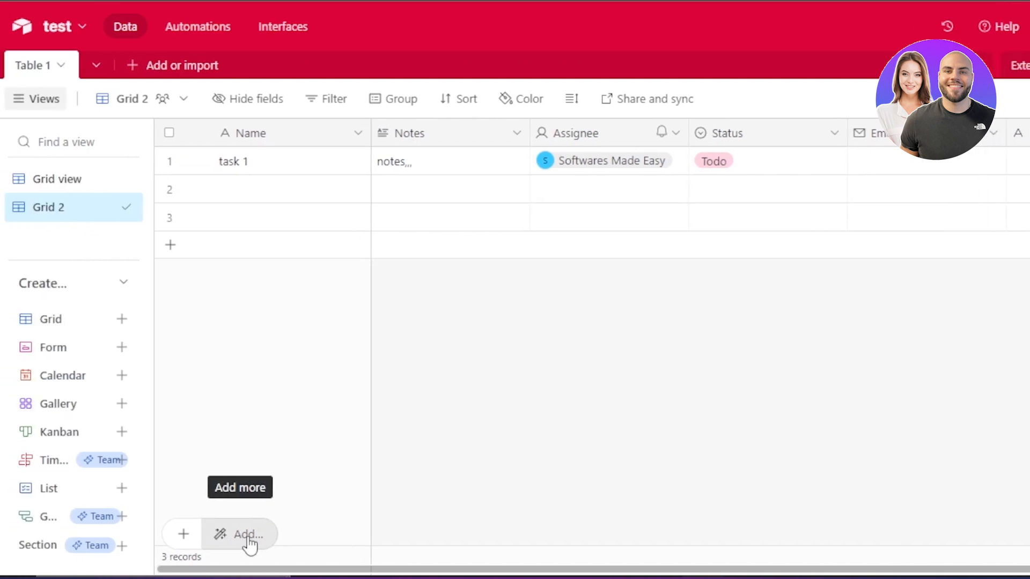
# - Browse the catalog of items that can be added to the base, covering views, automations, data, interfaces, sync and extensions, and close it
pyautogui.click(247, 535)
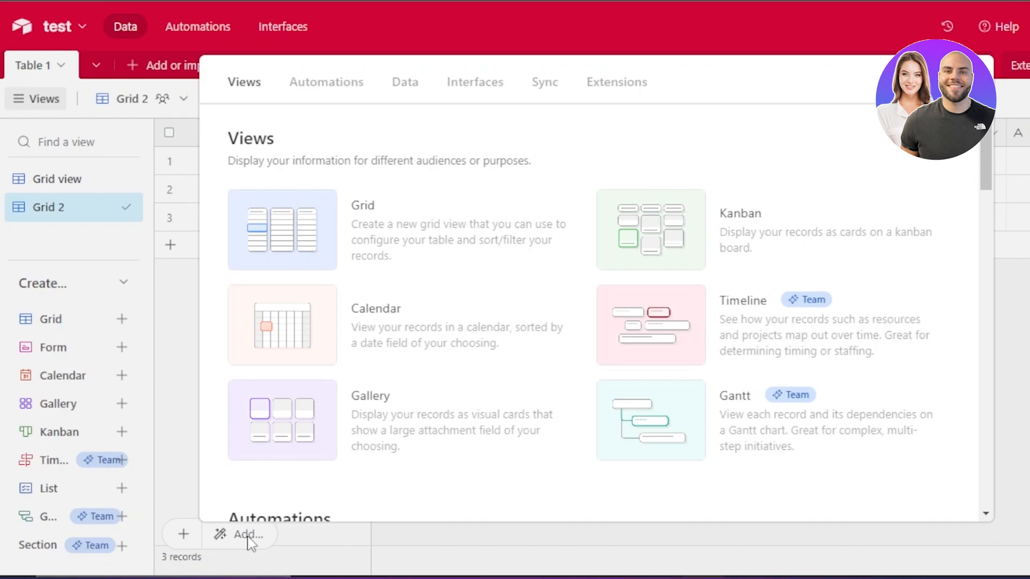
pyautogui.click(330, 92)
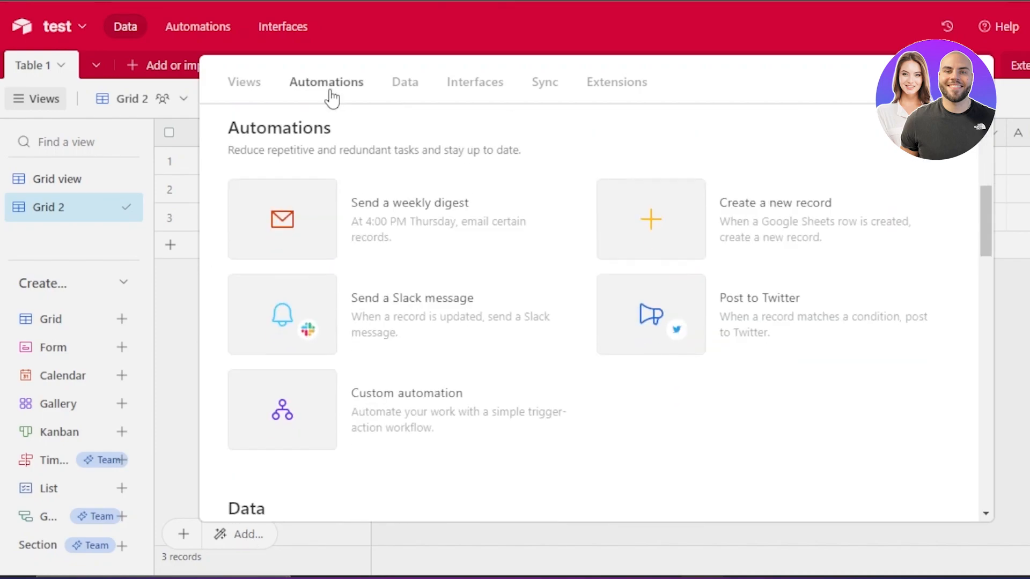
pyautogui.click(420, 95)
pyautogui.click(466, 96)
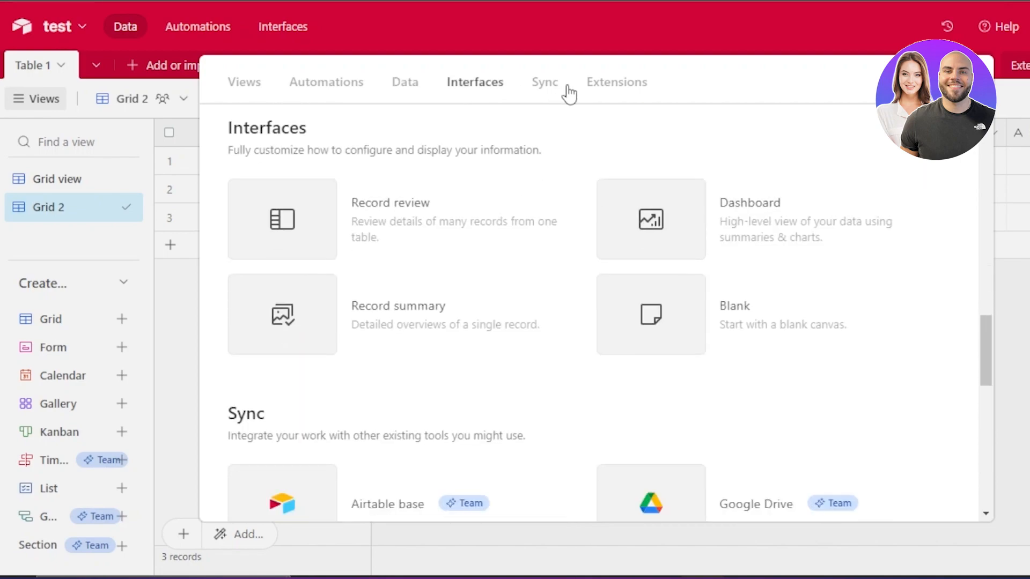
pyautogui.click(568, 95)
pyautogui.click(610, 86)
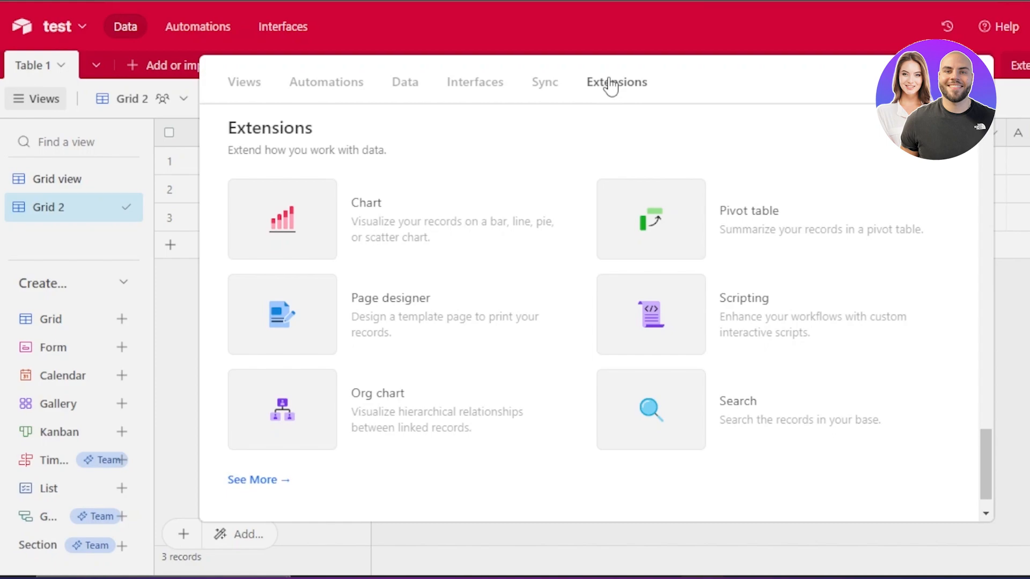
pyautogui.click(465, 85)
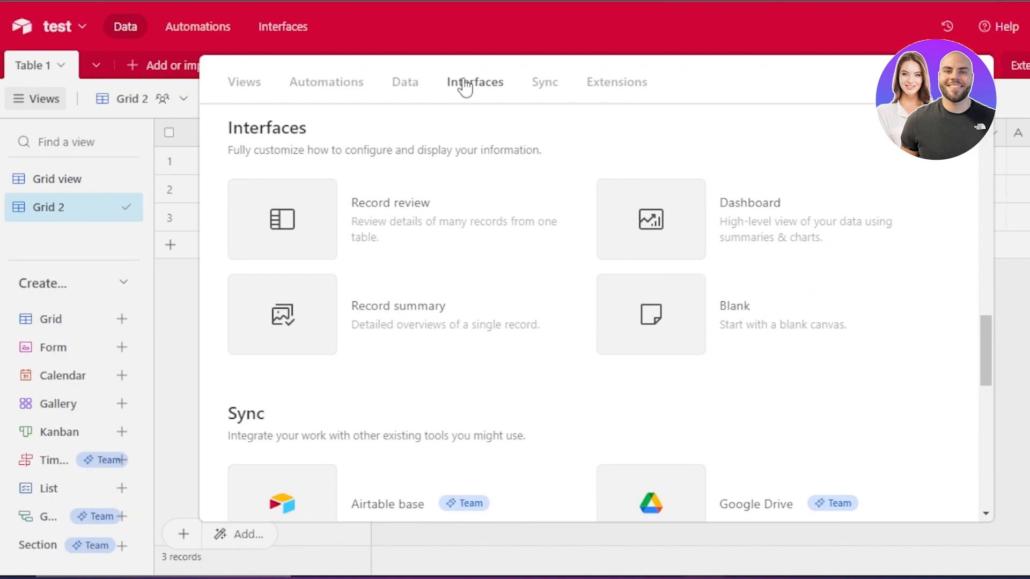
pyautogui.click(401, 90)
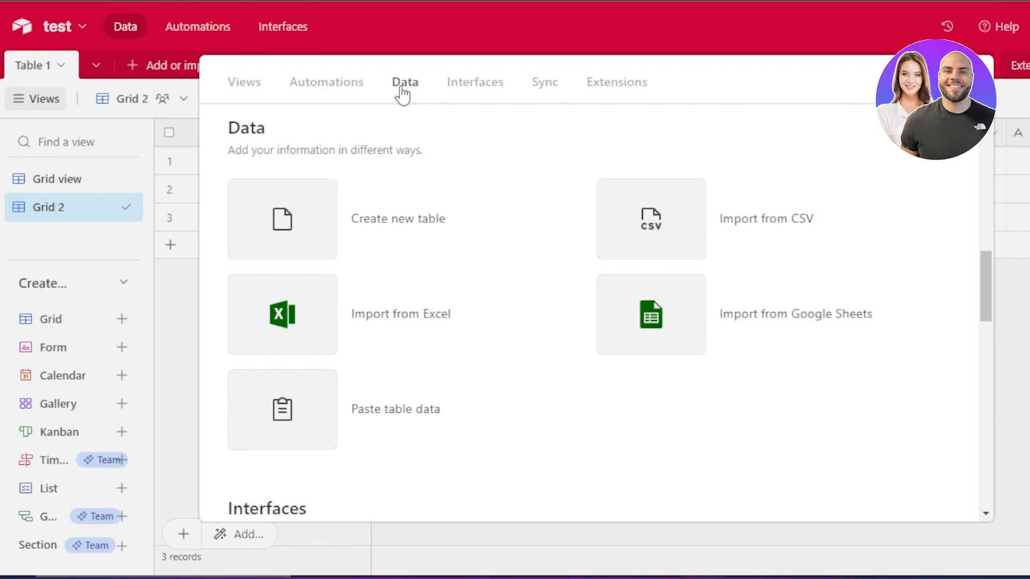
pyautogui.click(330, 90)
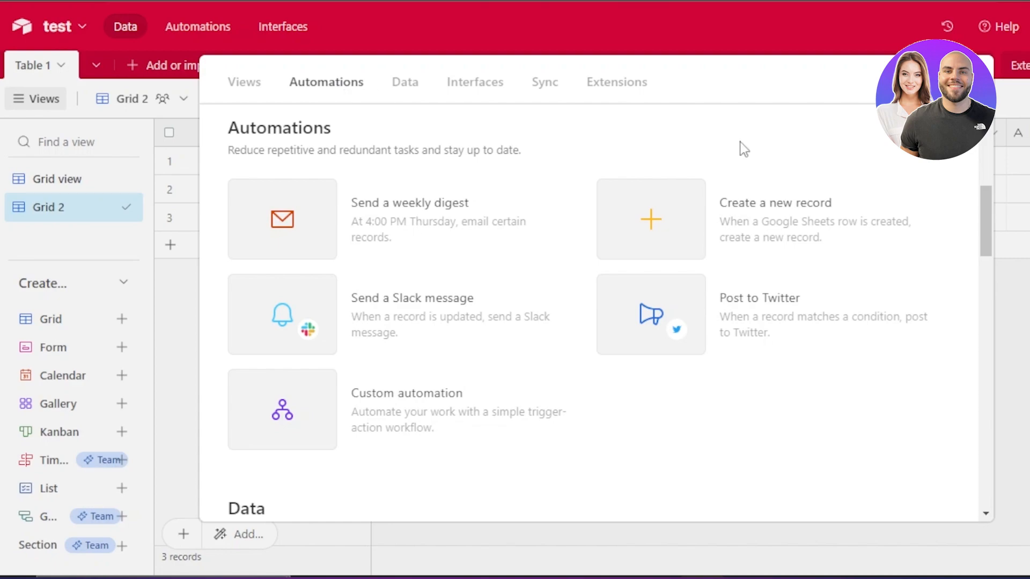
pyautogui.click(968, 82)
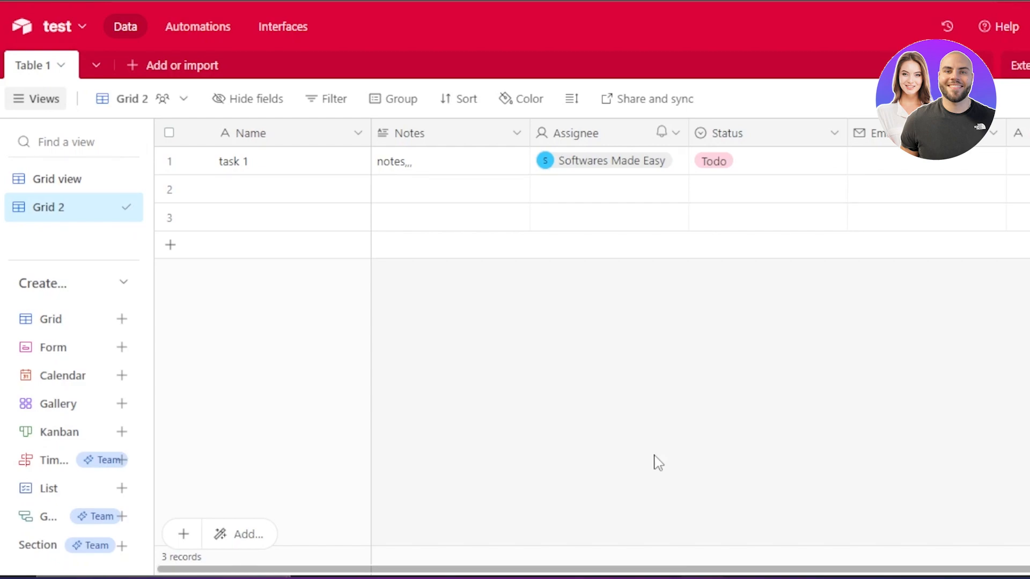
pyautogui.click(83, 27)
pyautogui.click(503, 356)
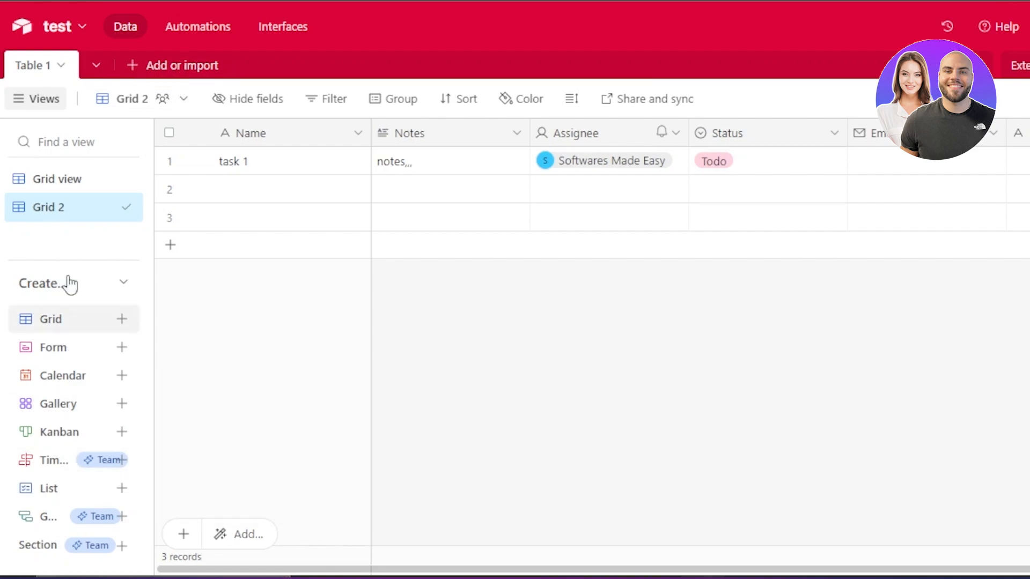
# - Create a collaborative calendar view with its default name and base it on a new date field
pyautogui.moveTo(59, 381)
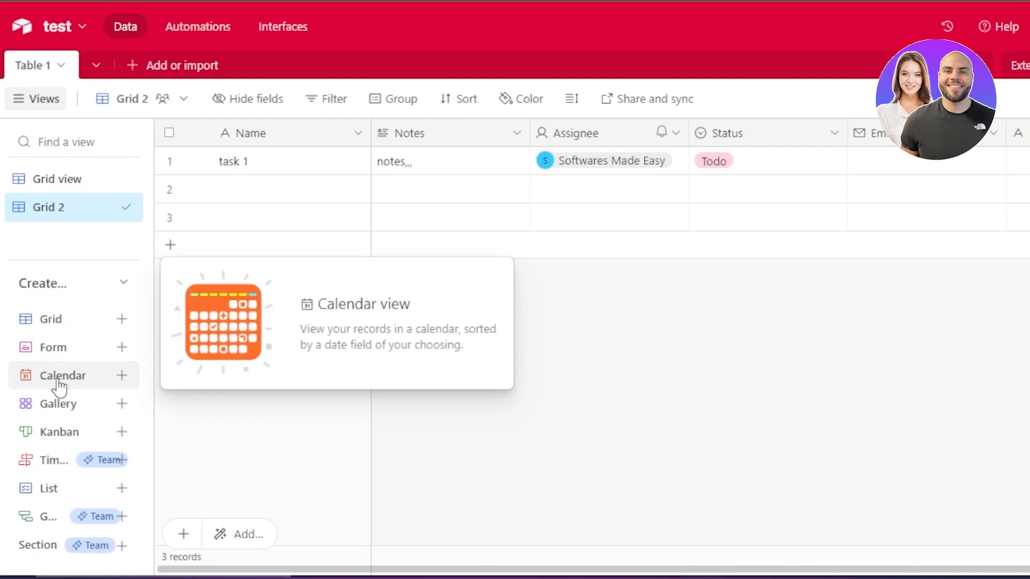
pyautogui.click(121, 377)
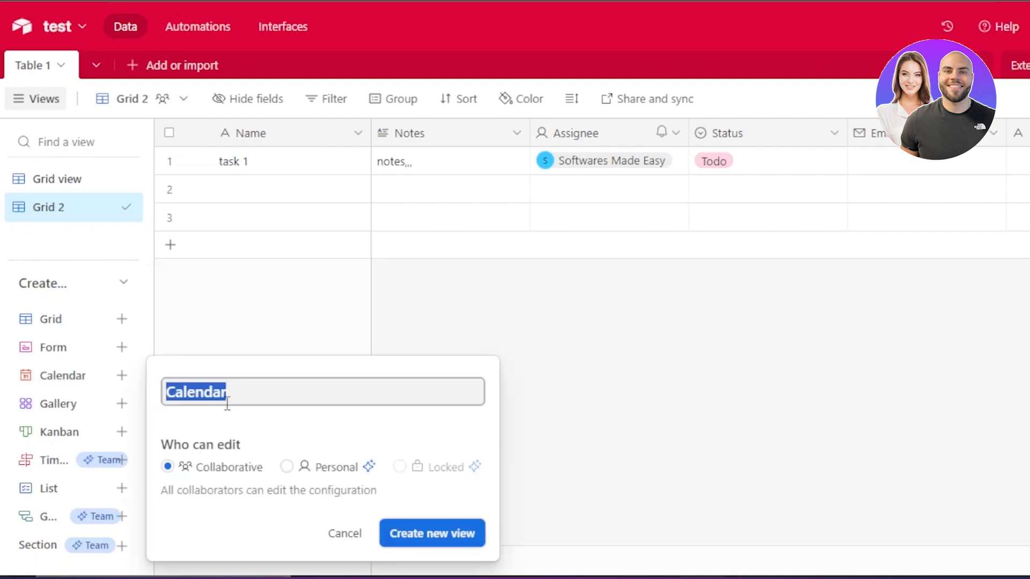
pyautogui.click(434, 534)
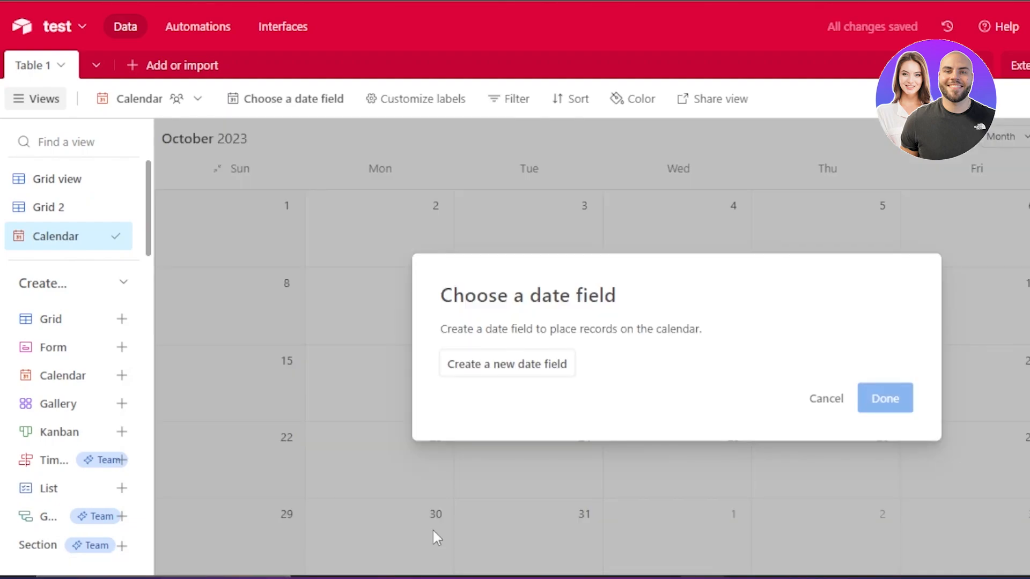
pyautogui.click(835, 402)
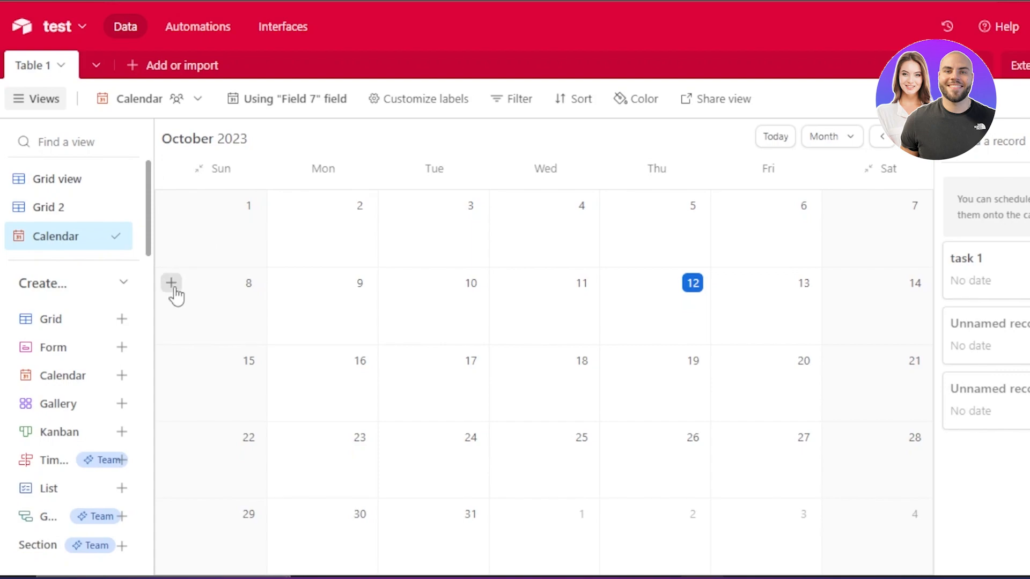
# - Add an unnamed record on October 8, 2023 in the calendar, expand it to view its fields, and close it
pyautogui.click(171, 282)
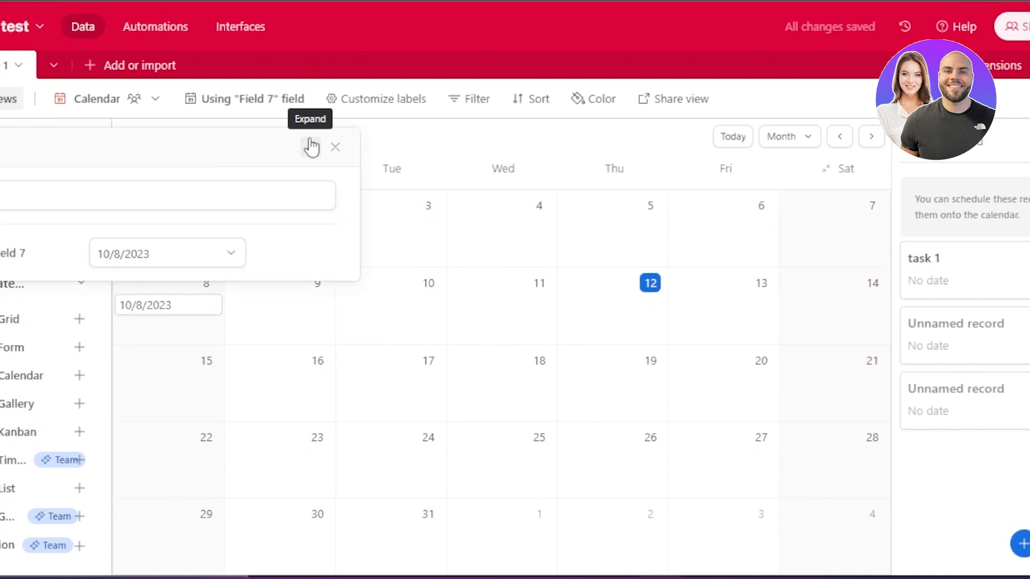
pyautogui.click(311, 146)
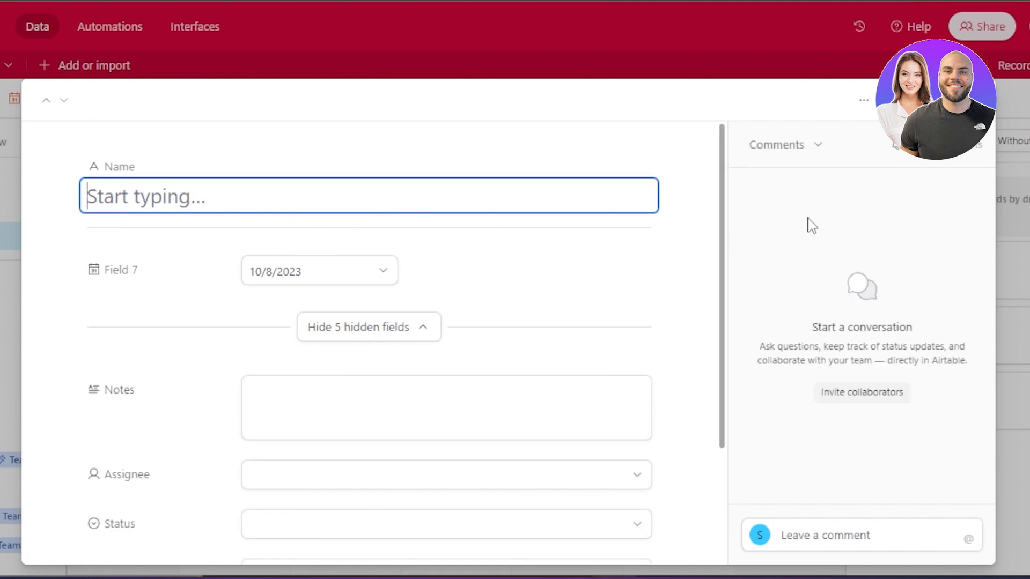
pyautogui.press('Escape')
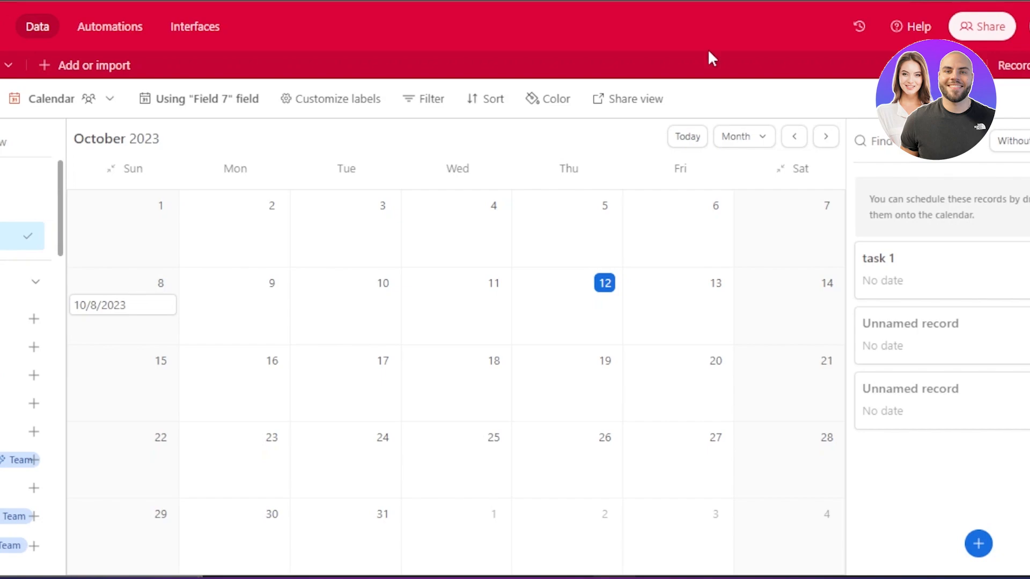
# - Share the base by inviting a collaborator's email address with the Editor permission, and close the sharing dialog
pyautogui.click(985, 32)
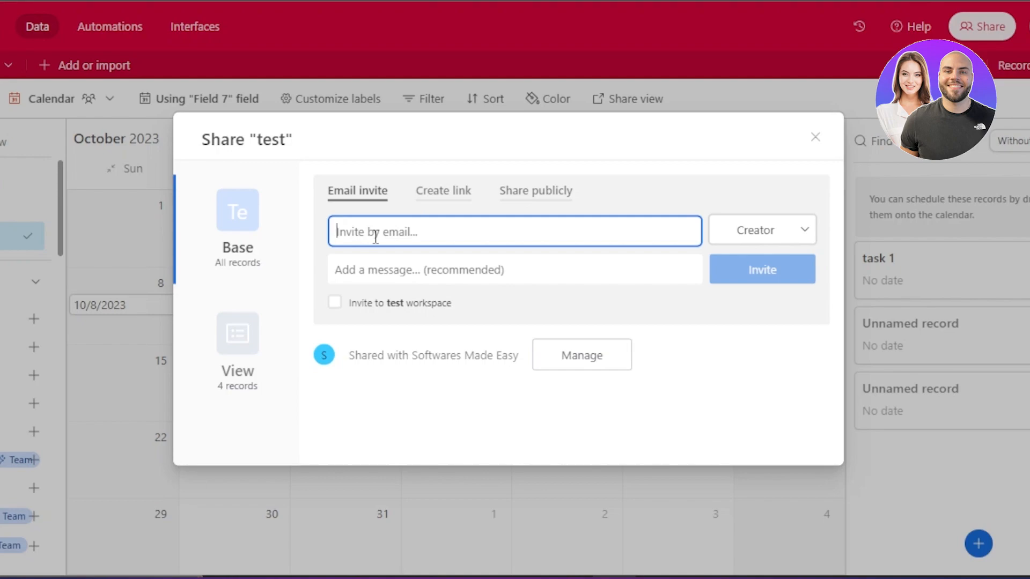
pyautogui.hotkey('ctrl', 'v')
pyautogui.click(787, 229)
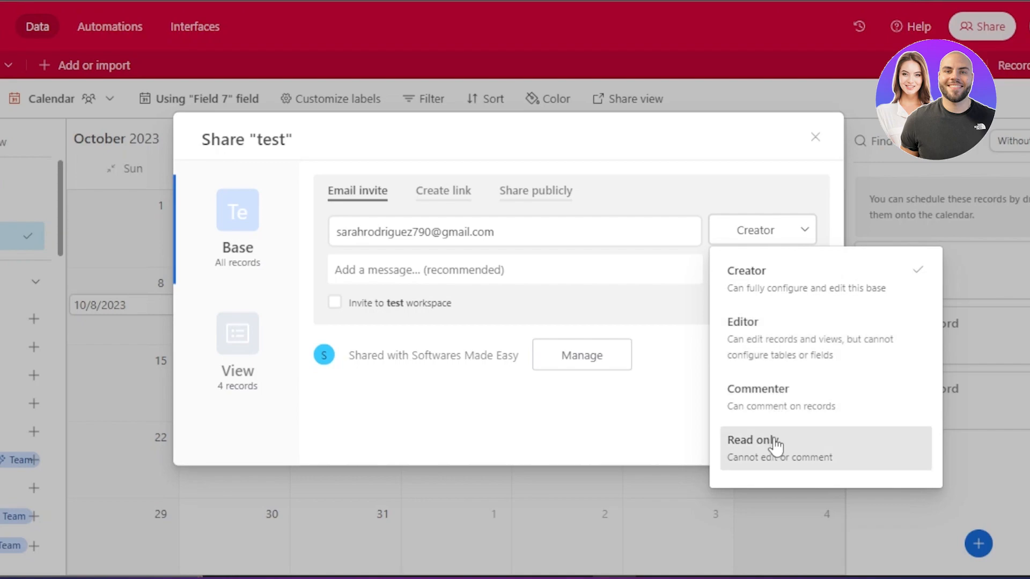
pyautogui.click(769, 345)
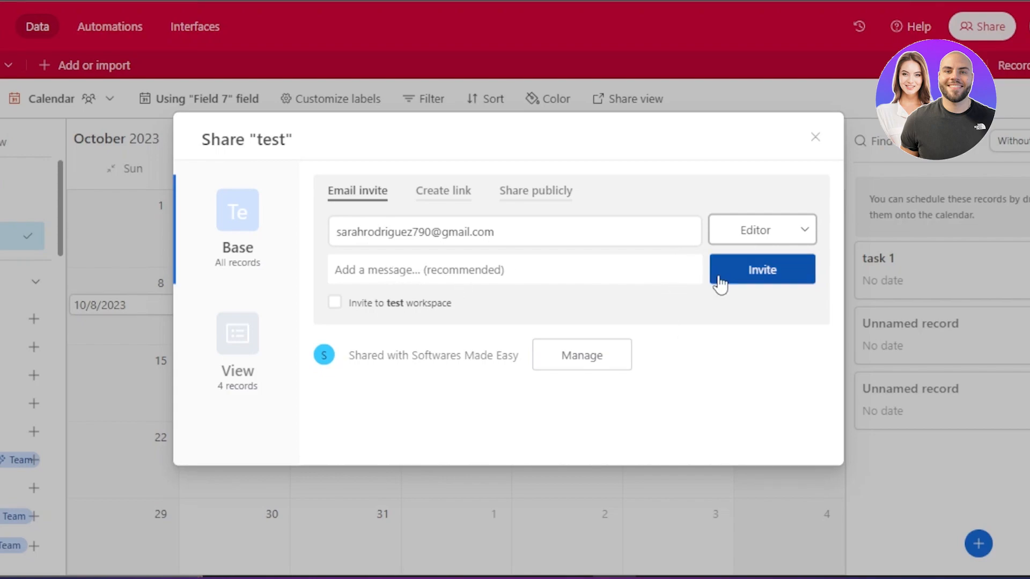
pyautogui.click(765, 282)
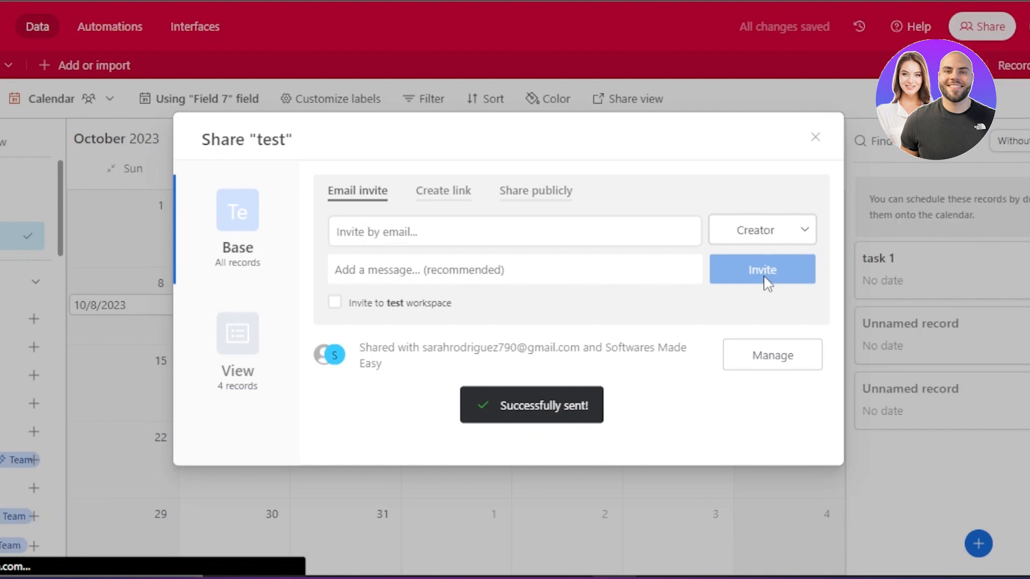
pyautogui.click(812, 138)
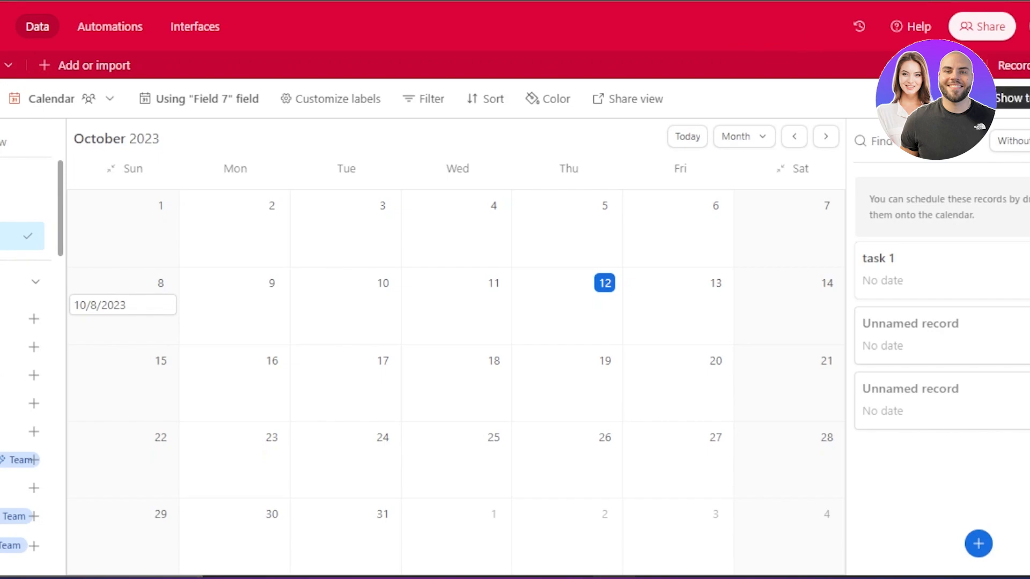
# - Return to the test workspace's home page, look through the popular templates in the template gallery, and close the gallery
pyautogui.moveTo(62, 208); pyautogui.dragTo(91, 197)
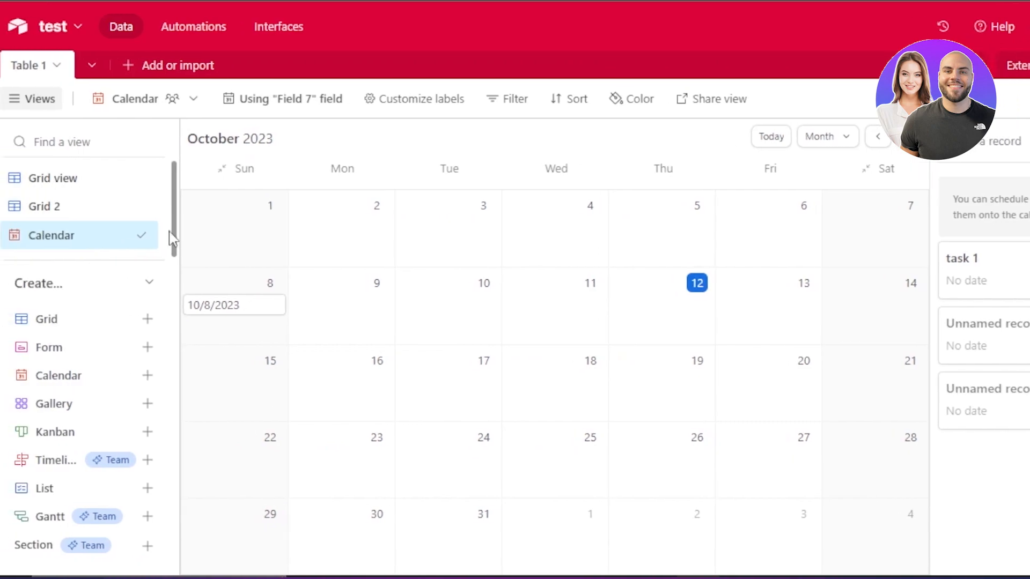
pyautogui.moveTo(103, 391)
pyautogui.click(234, 305)
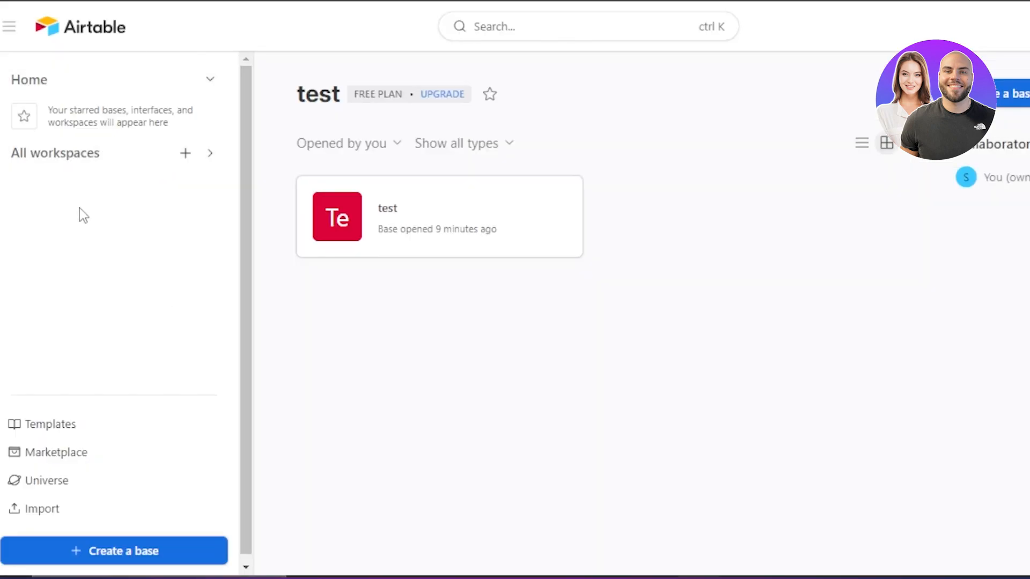
pyautogui.click(55, 434)
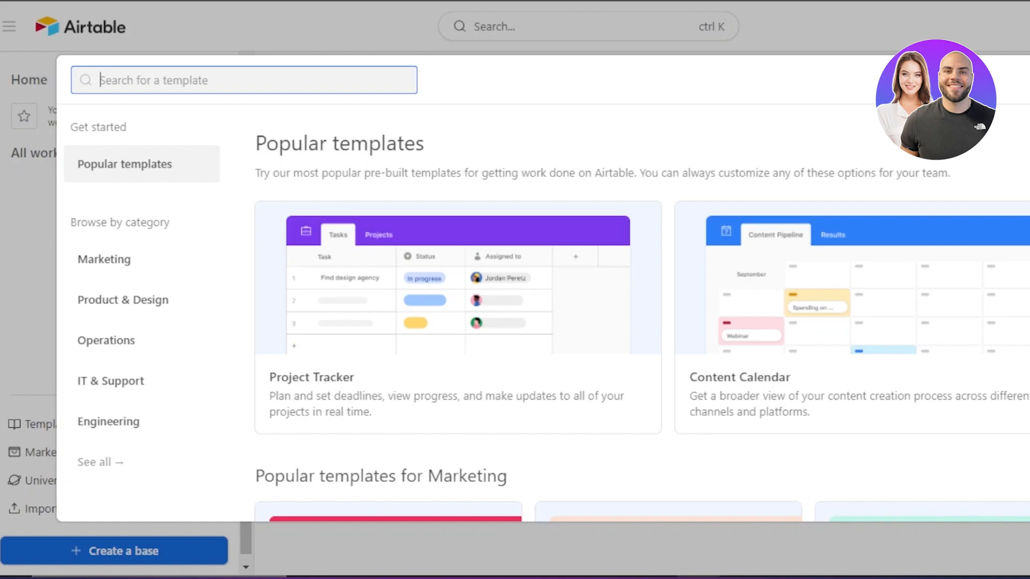
pyautogui.scroll(-5, 544, 265)
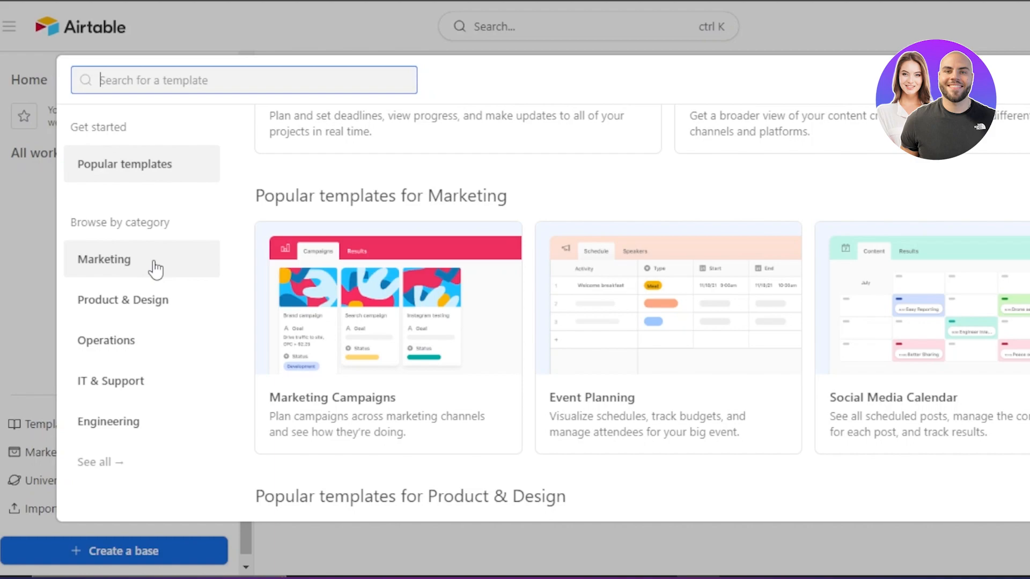
pyautogui.scroll(-15, 590, 322)
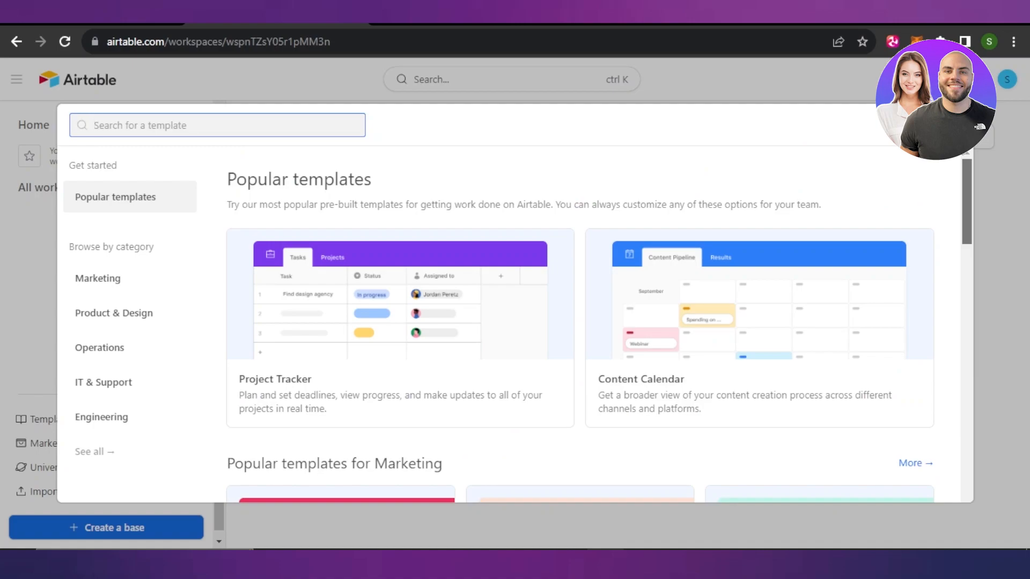
pyautogui.click(956, 125)
pyautogui.moveTo(218, 208); pyautogui.dragTo(215, 134)
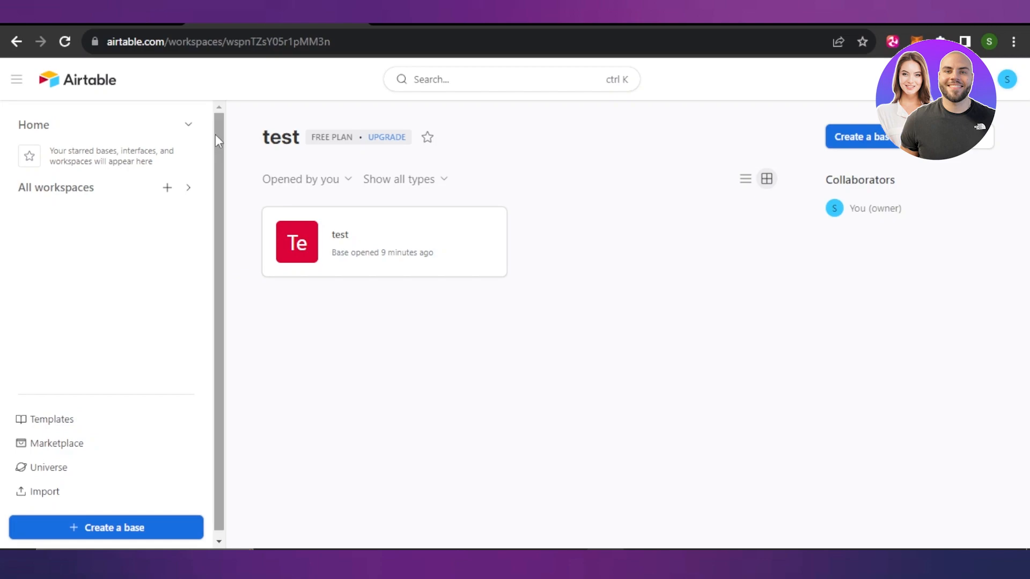